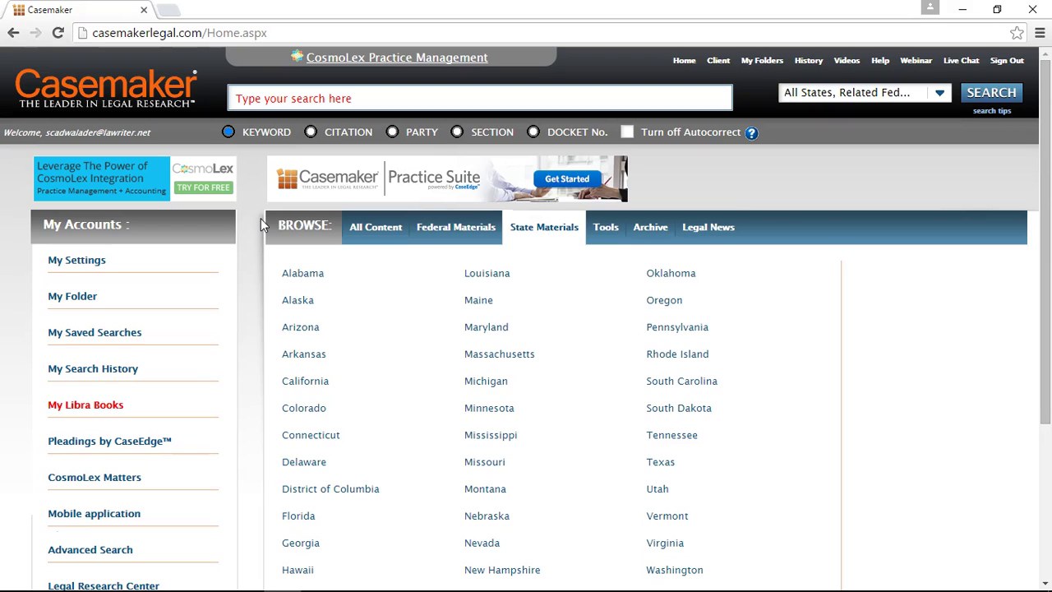
Step: View the All Content and Federal Materials listings, and return to the State Materials listing
left_click(376, 228)
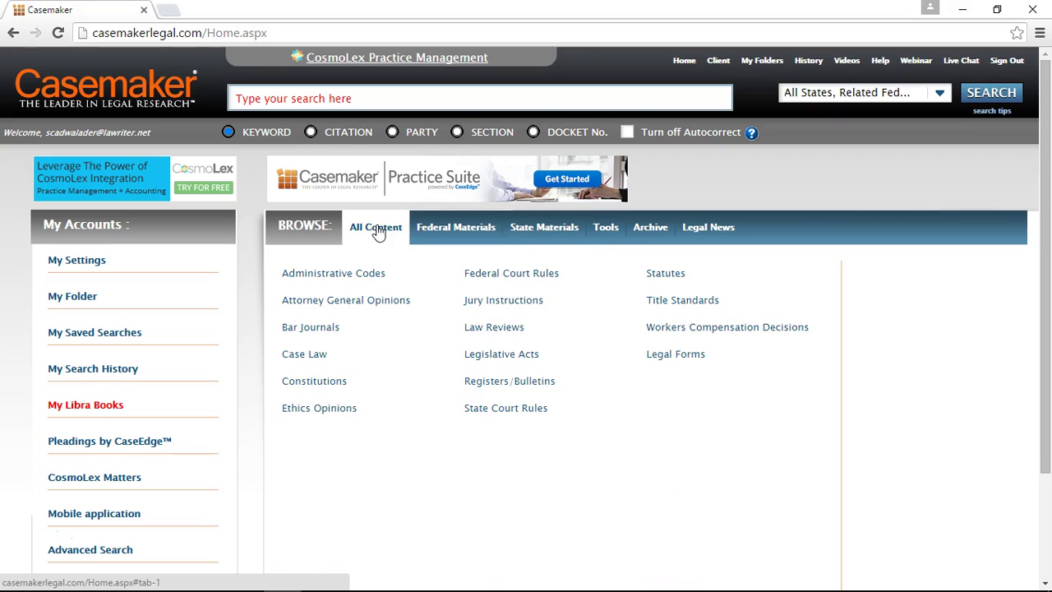
left_click(425, 237)
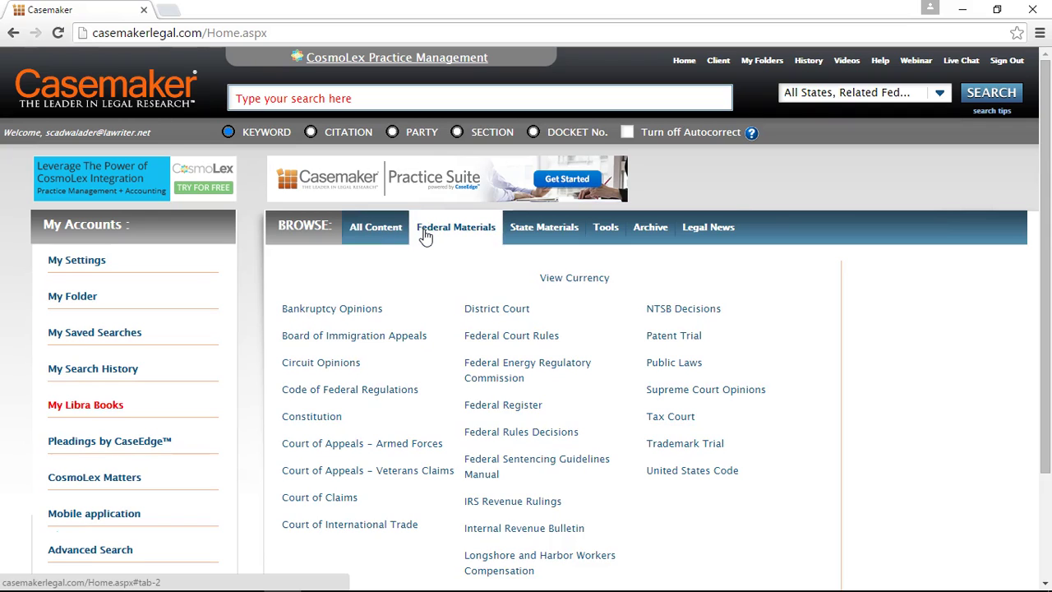
left_click(529, 235)
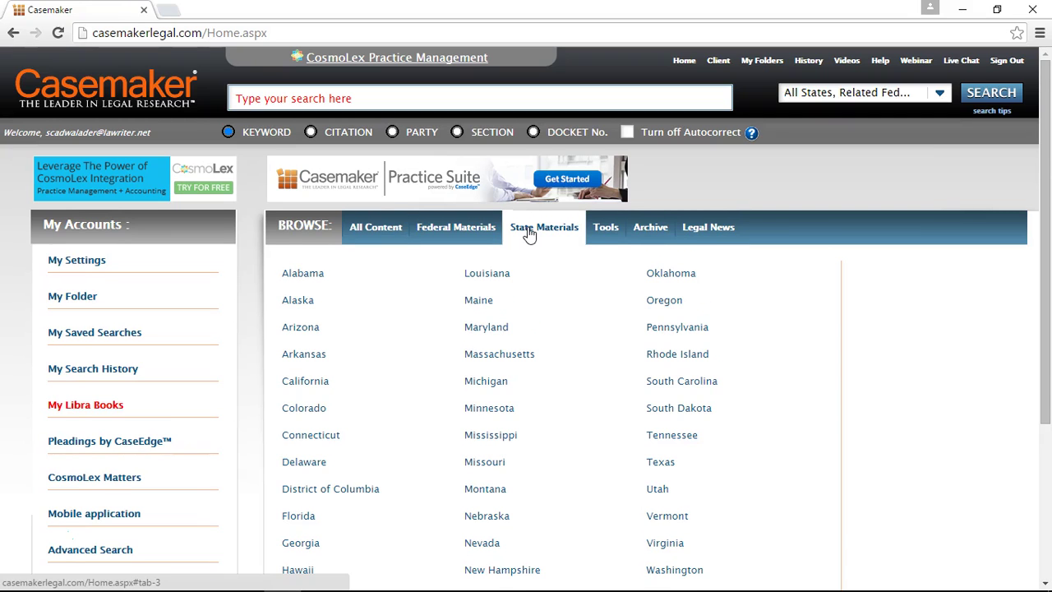
Step: Open the Kentucky library from the state materials and display its Statutes
scroll(528, 234, "down", 2)
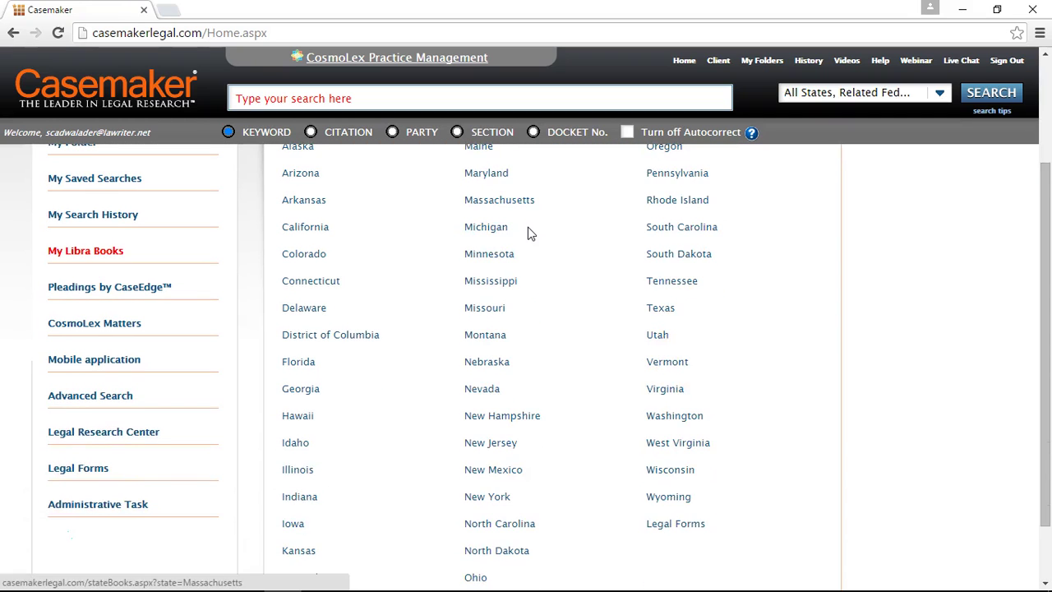
scroll(529, 233, "down", 1)
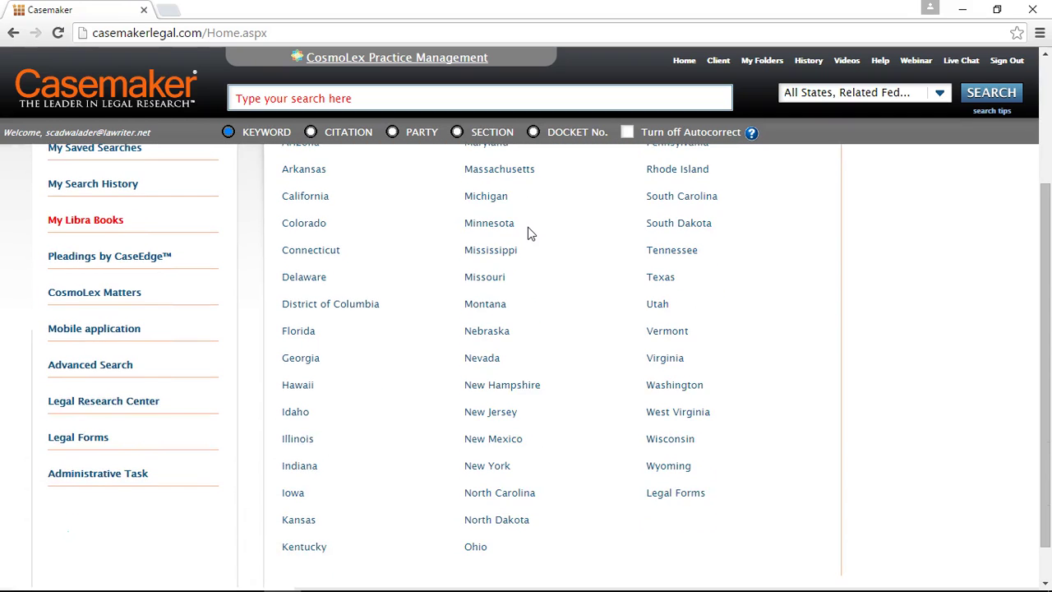
left_click(296, 549)
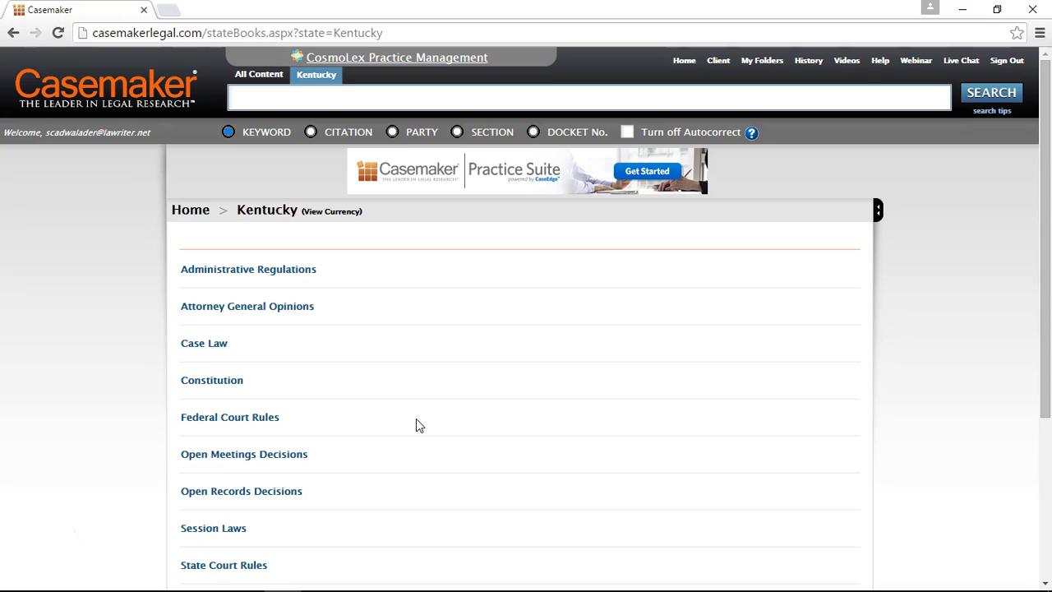
scroll(416, 419, "down", 1)
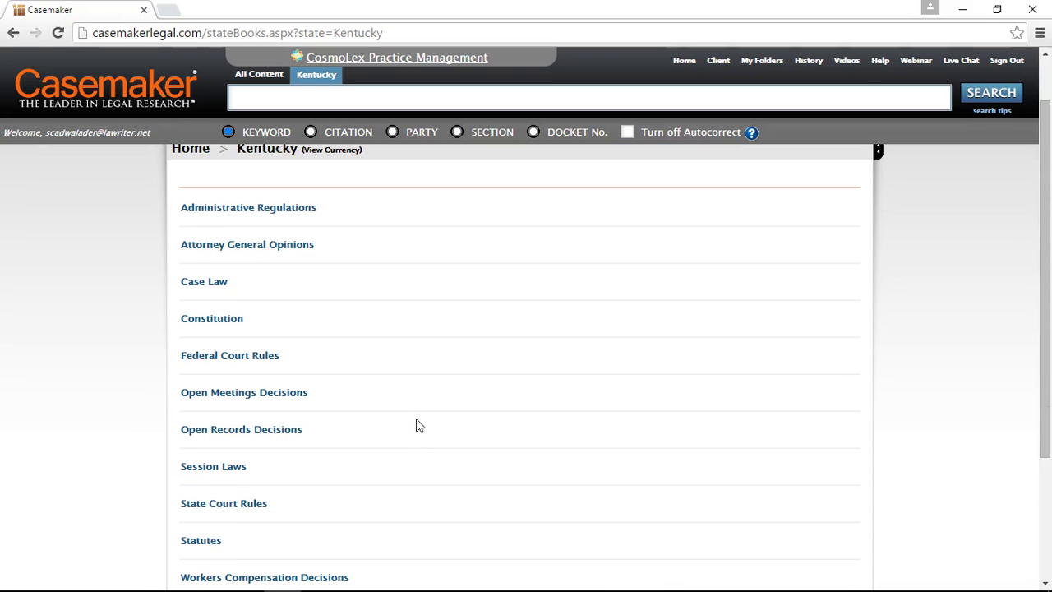
left_click(200, 543)
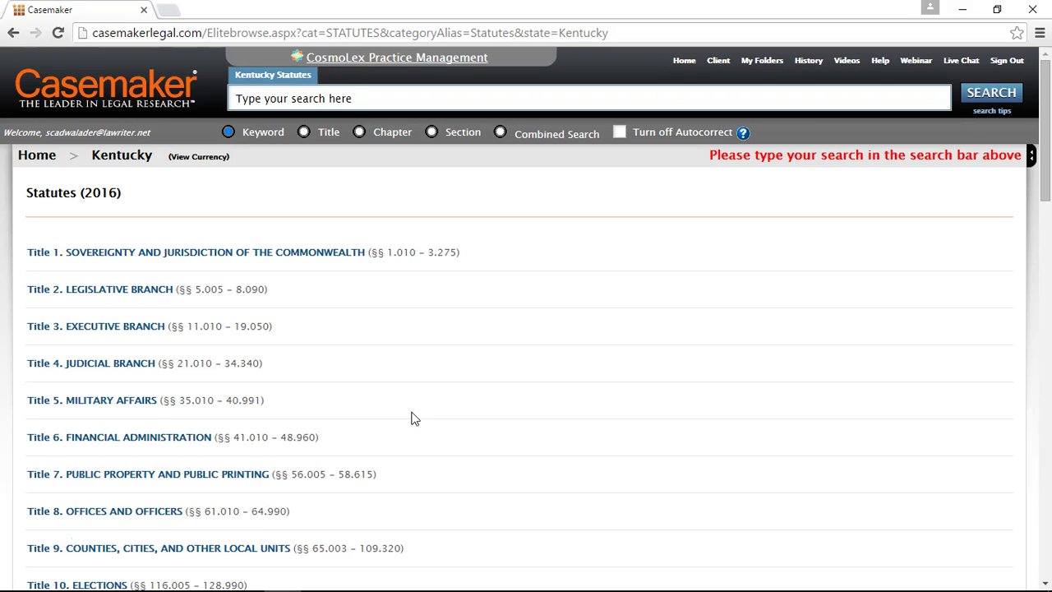
Step: Open § 36.010 in Title 5 Military Affairs, Chapter 36 Department of Military Affairs
left_click(119, 402)
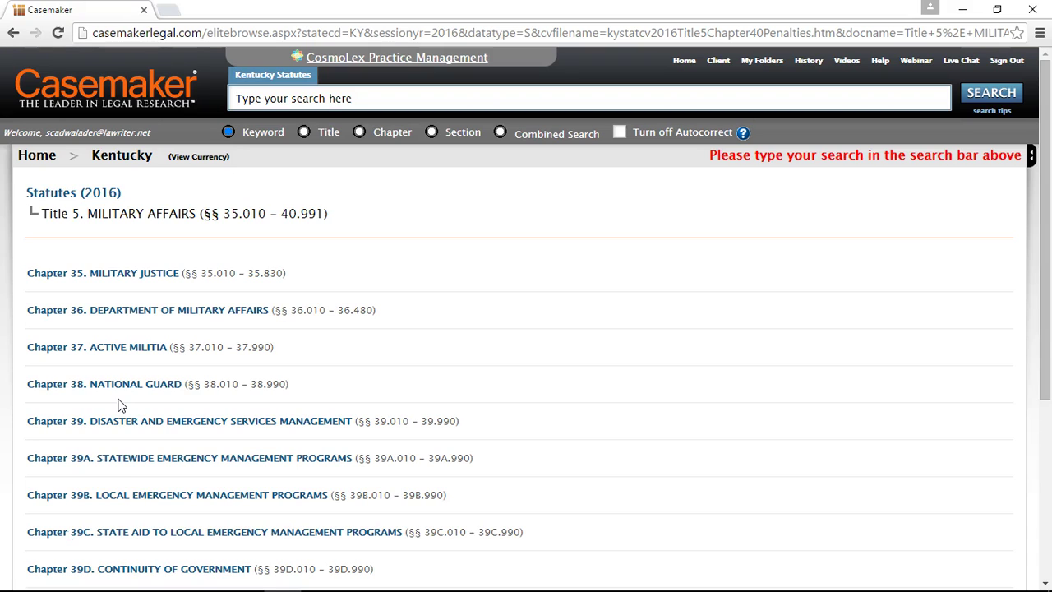
left_click(140, 310)
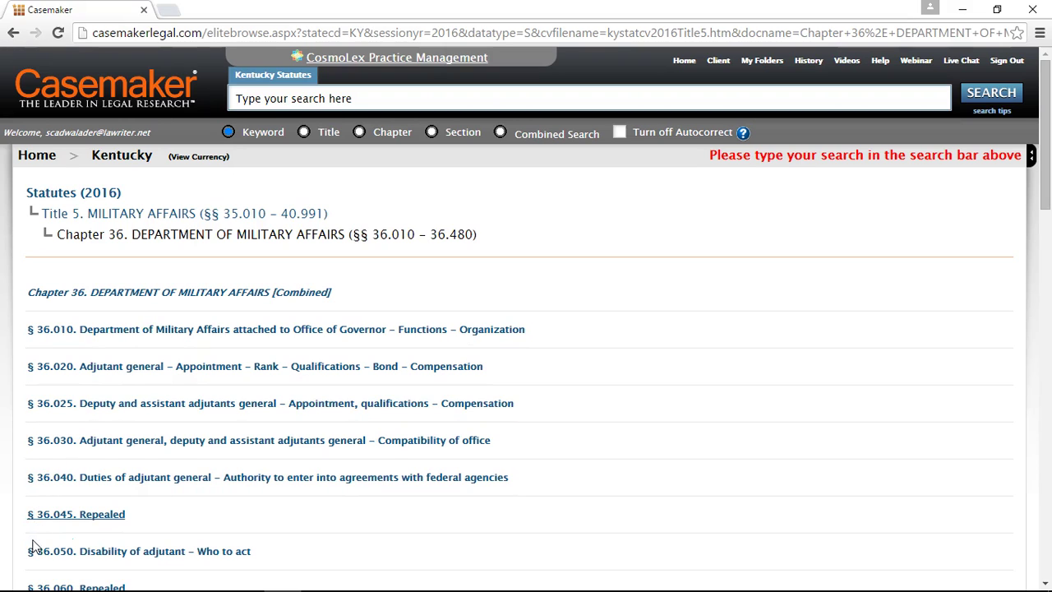
left_click(111, 330)
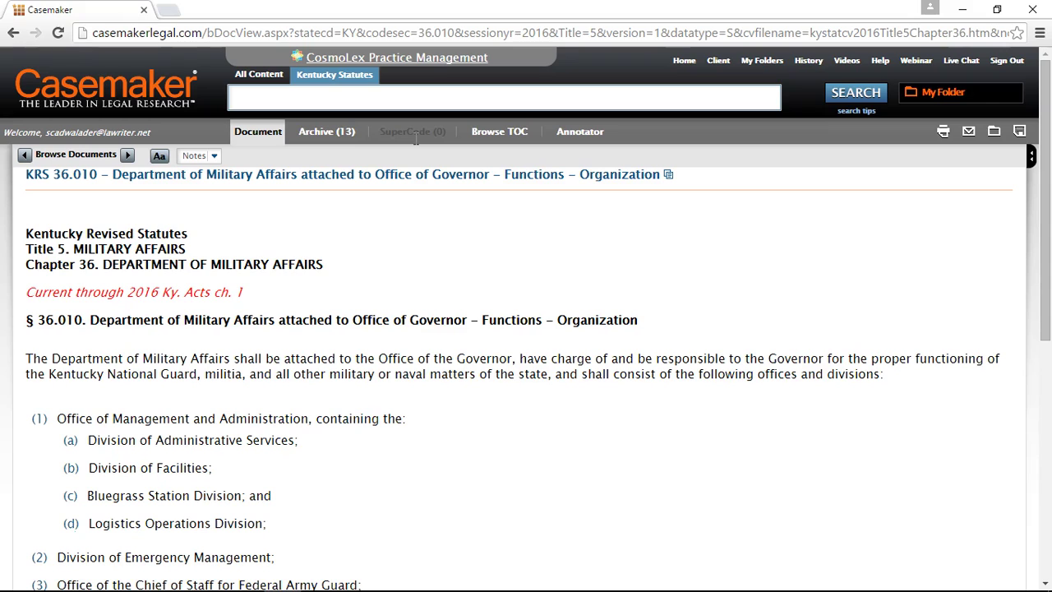
Step: View the section's archived versions and its Annotator case law, and return to the Chapter 36 table of contents
left_click(352, 136)
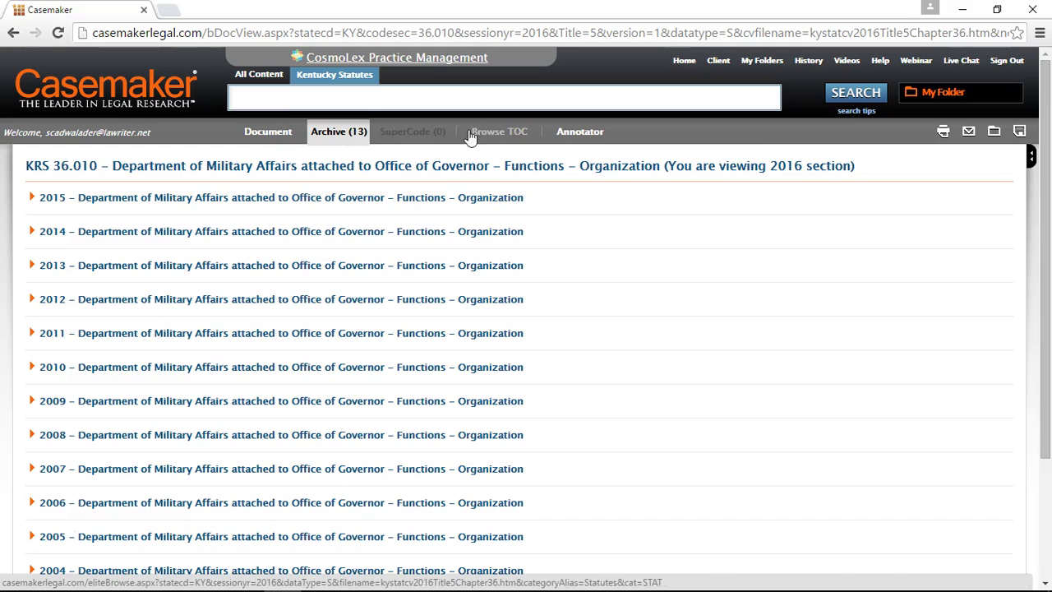
left_click(575, 134)
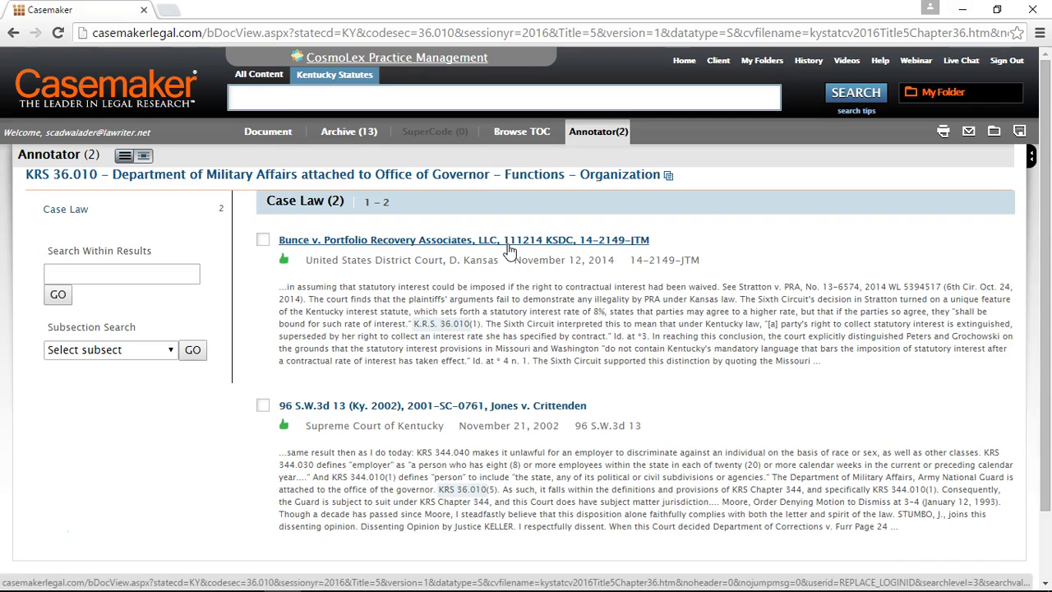
left_click(522, 133)
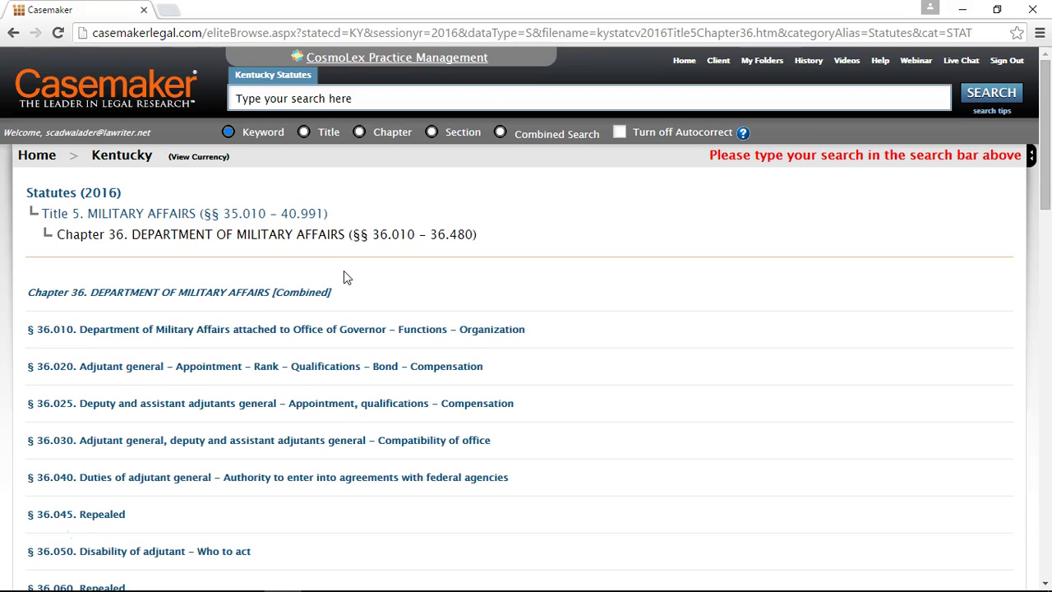
Step: Open the combined version of Chapter 36 and read through its consecutive sections
left_click(180, 294)
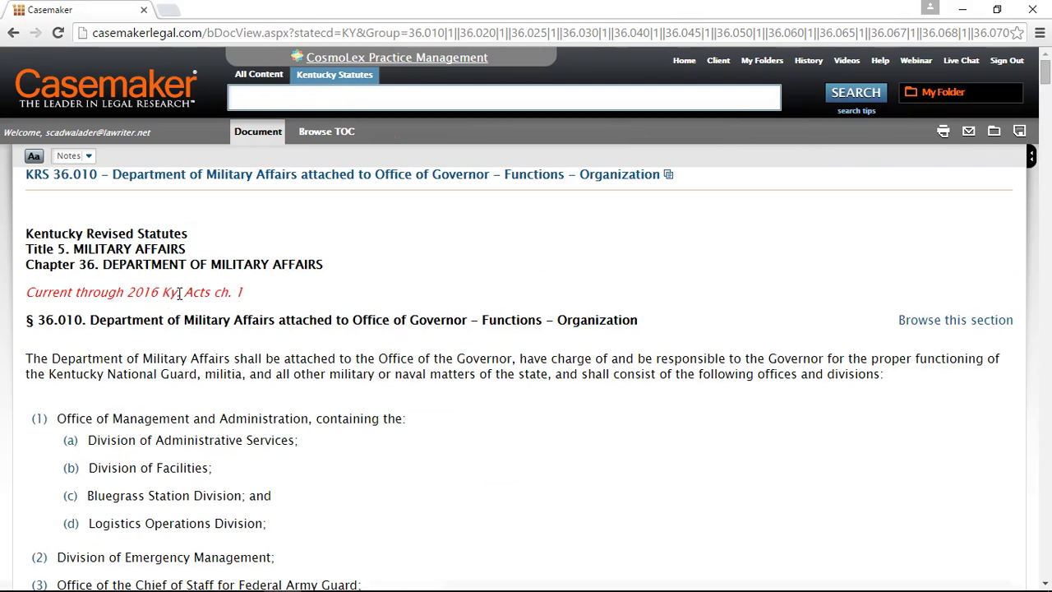
scroll(180, 295, "down", 4)
scroll(179, 297, "down", 5)
scroll(179, 294, "down", 4)
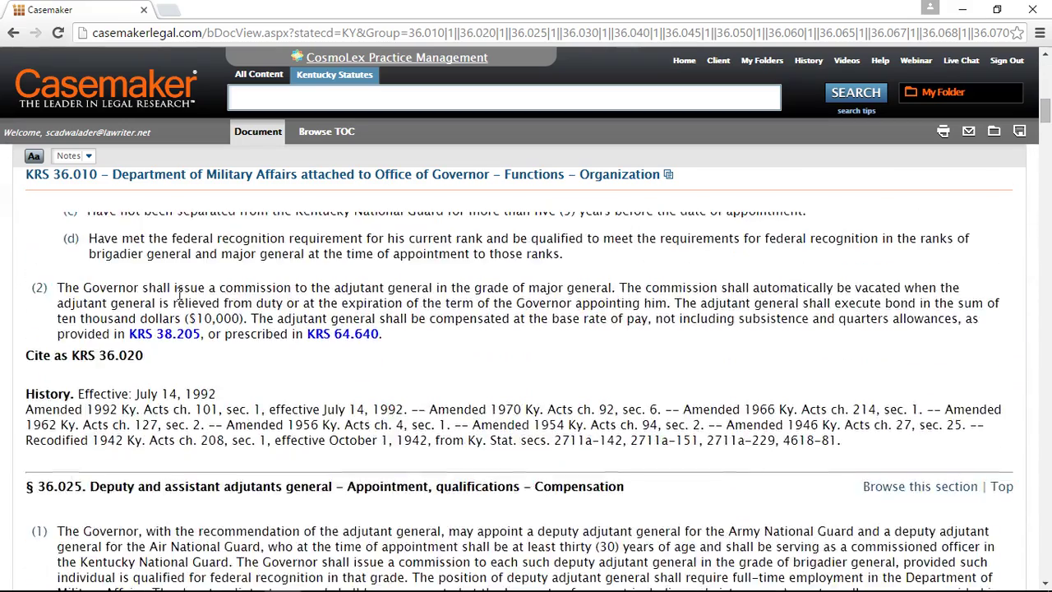
scroll(180, 294, "up", 10)
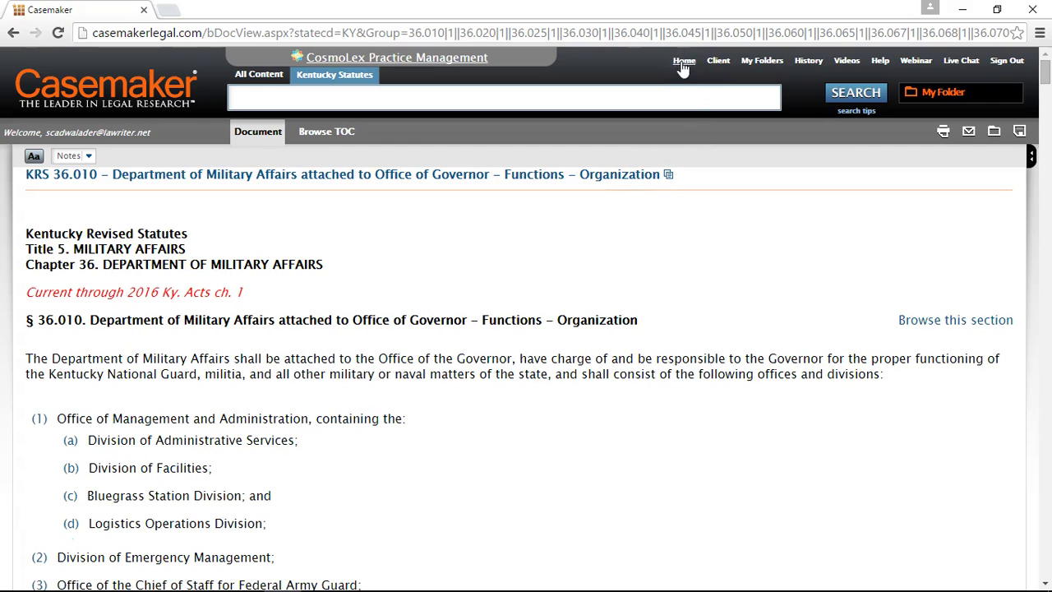
Step: Return to the home page and view the descriptions of the available research tools
left_click(119, 96)
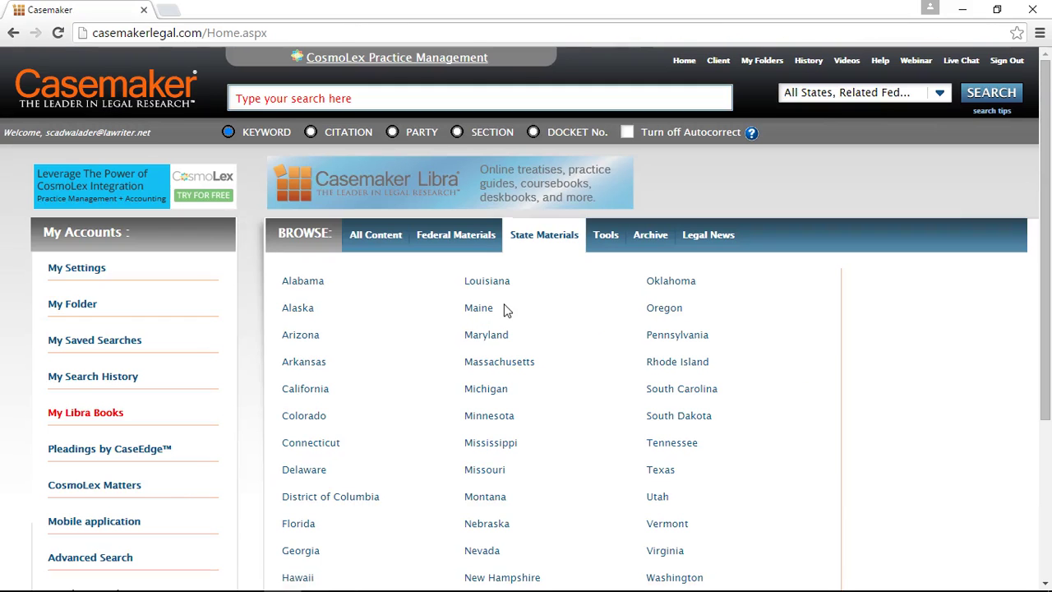
left_click(607, 236)
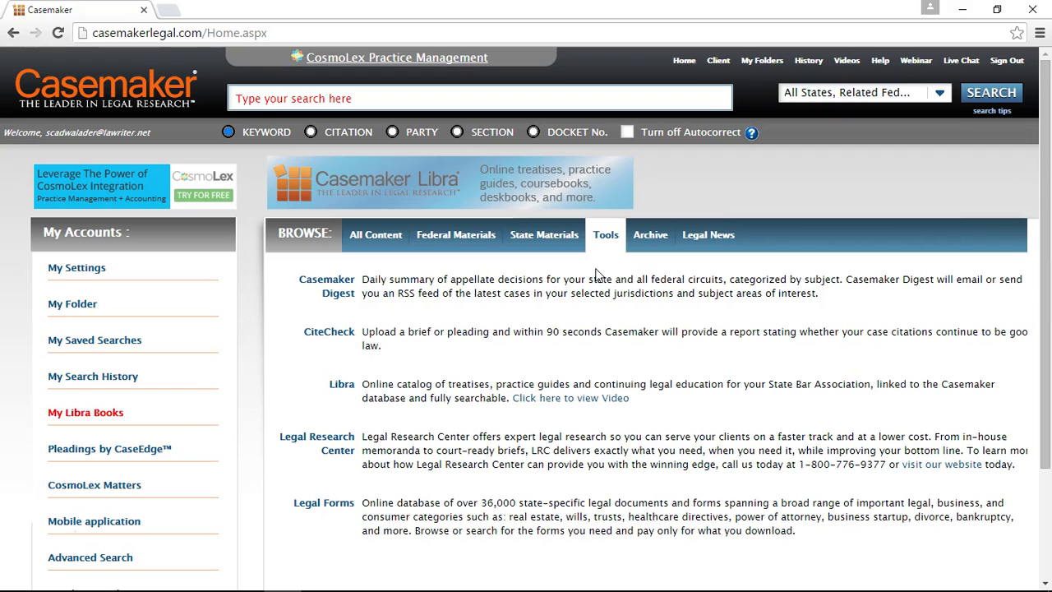
Step: Open the archived statutes for Alabama to view the available years
left_click(651, 238)
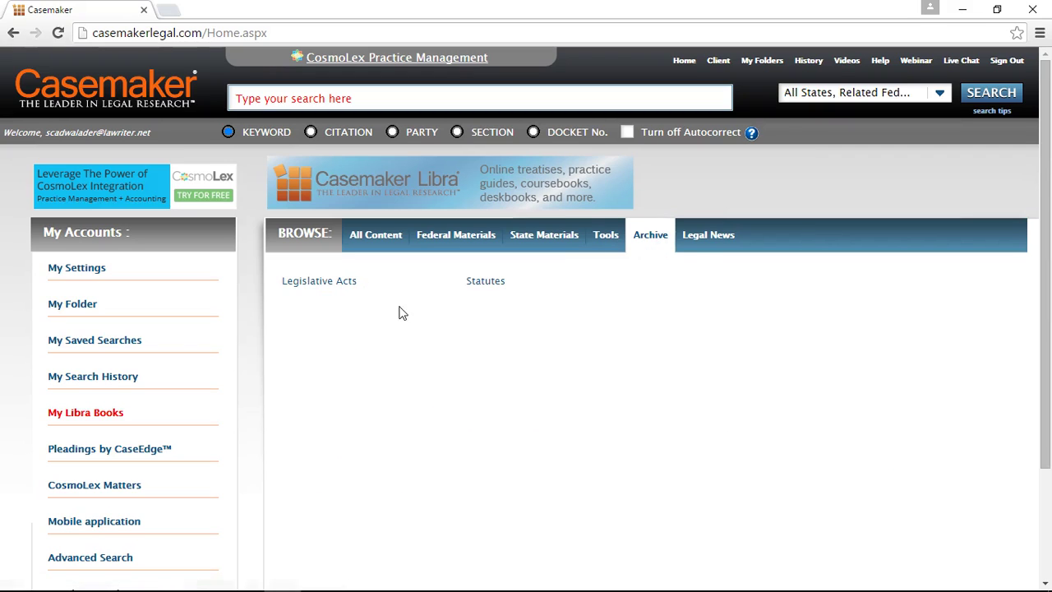
left_click(477, 283)
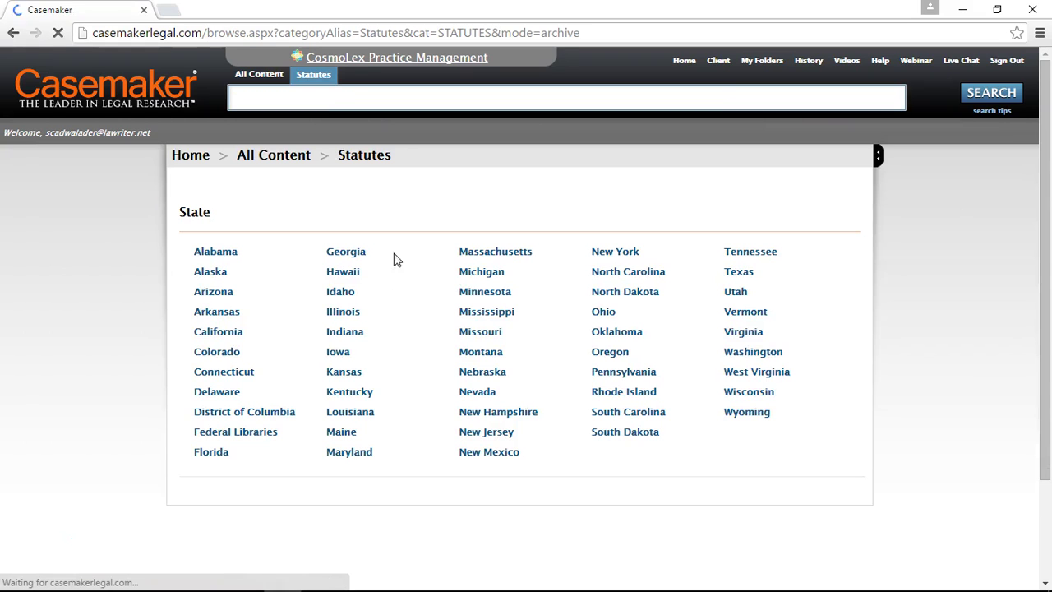
left_click(215, 252)
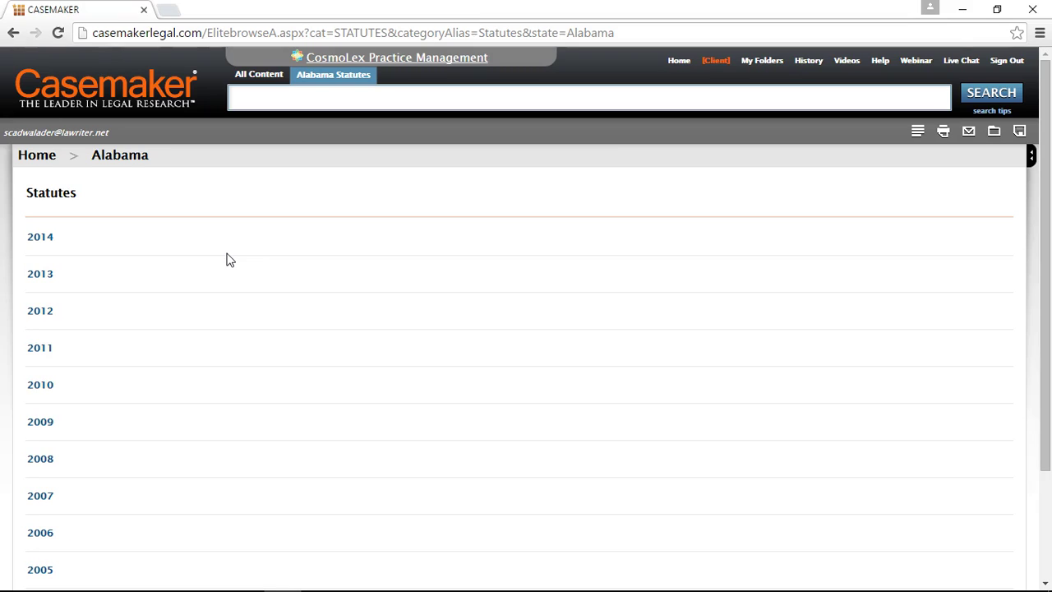
Step: Return to the home page and open the jurisdiction selection for the search
left_click(162, 95)
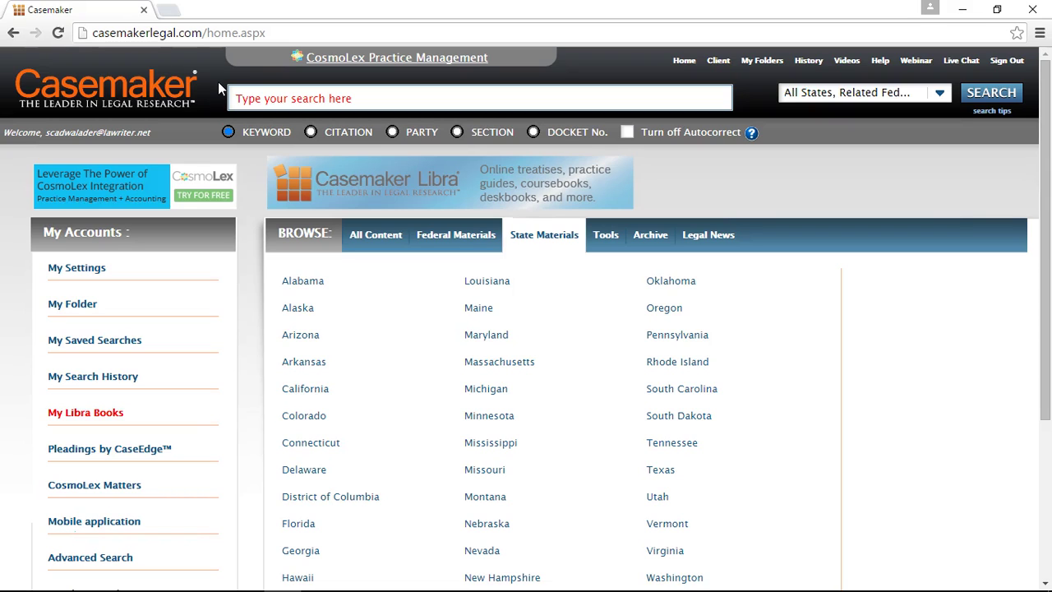
left_click(250, 98)
left_click(852, 94)
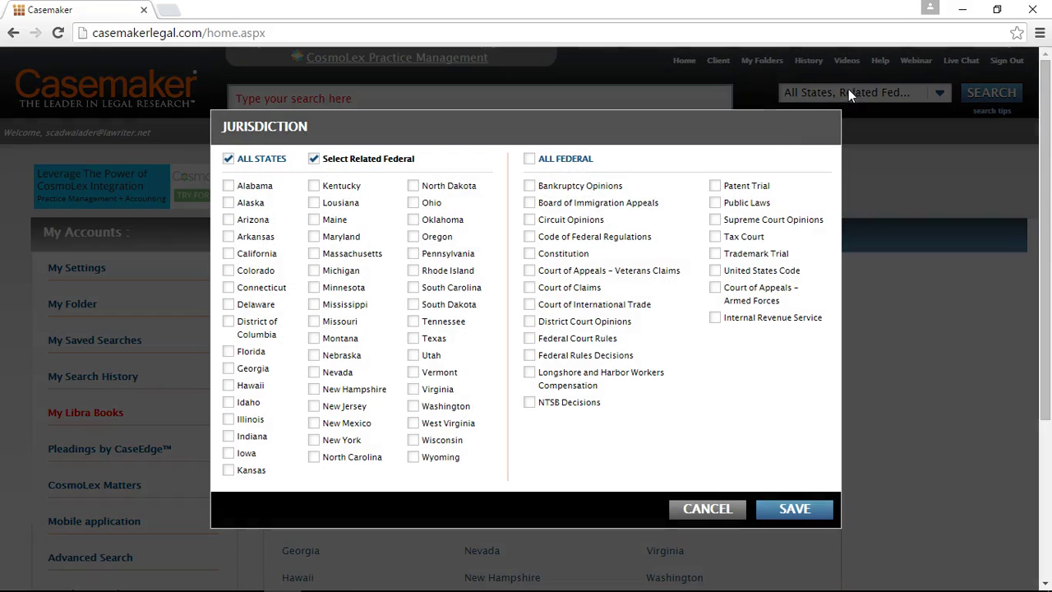
Step: Select Arkansas, Maryland and South Dakota, plus the federal Circuit Opinions and District Court Opinions, as jurisdictions
left_click(229, 237)
left_click(314, 236)
left_click(413, 305)
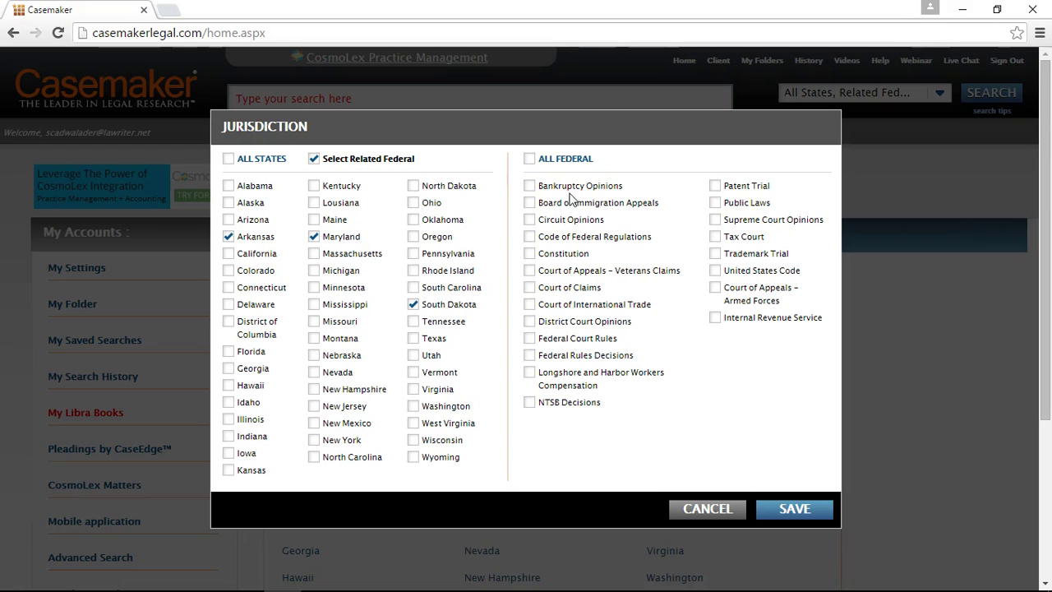
left_click(529, 220)
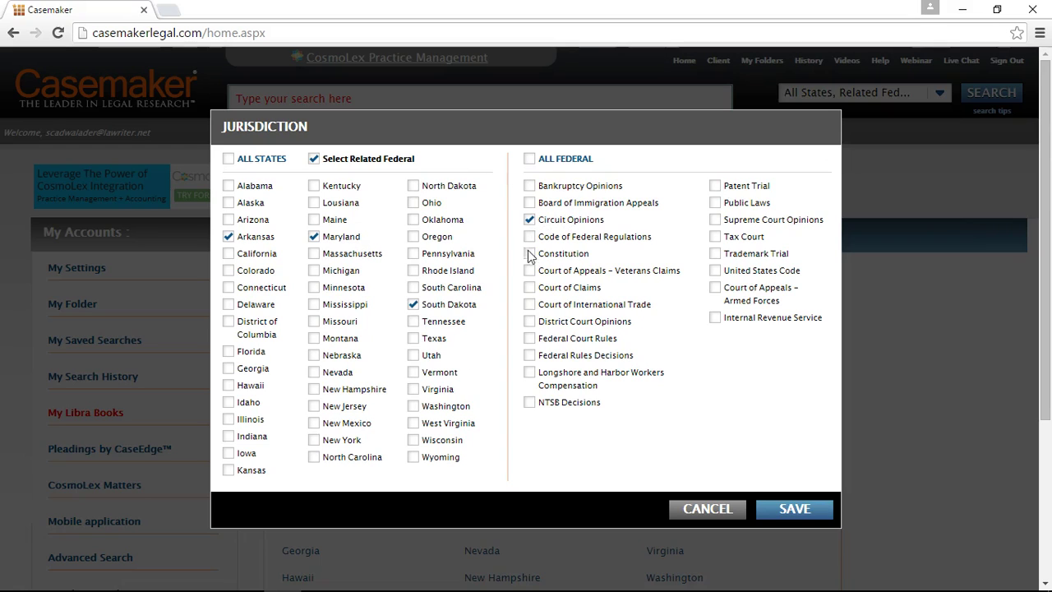
left_click(530, 322)
Step: Set the search jurisdiction to All States only, without related federal or all federal materials, and save it
left_click(530, 161)
left_click(530, 161)
left_click(313, 160)
left_click(313, 161)
left_click(228, 159)
left_click(790, 510)
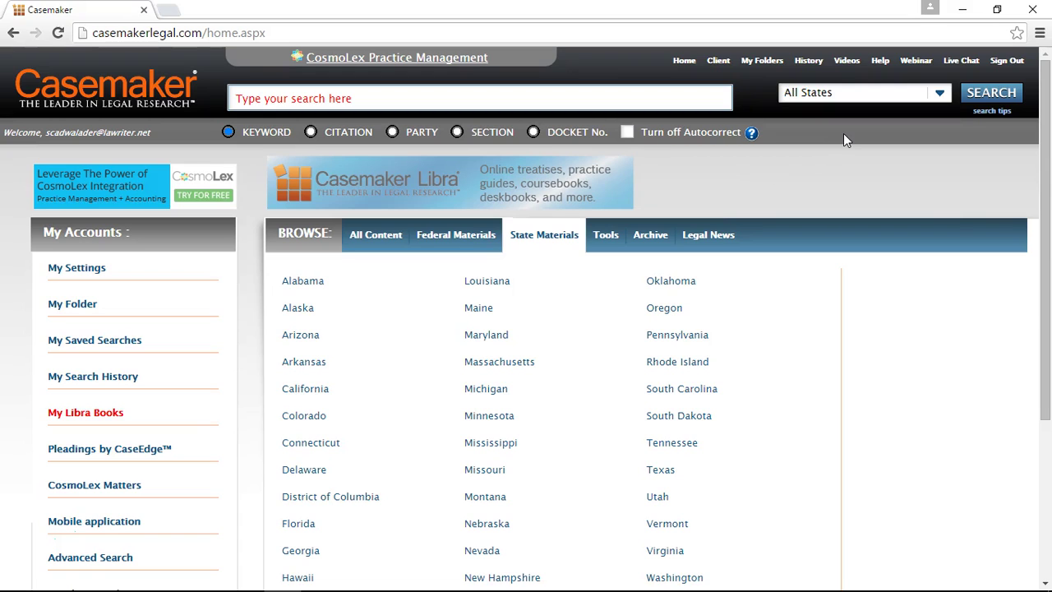
Step: View the search tips on operators and examples, and return to the home page
left_click(992, 112)
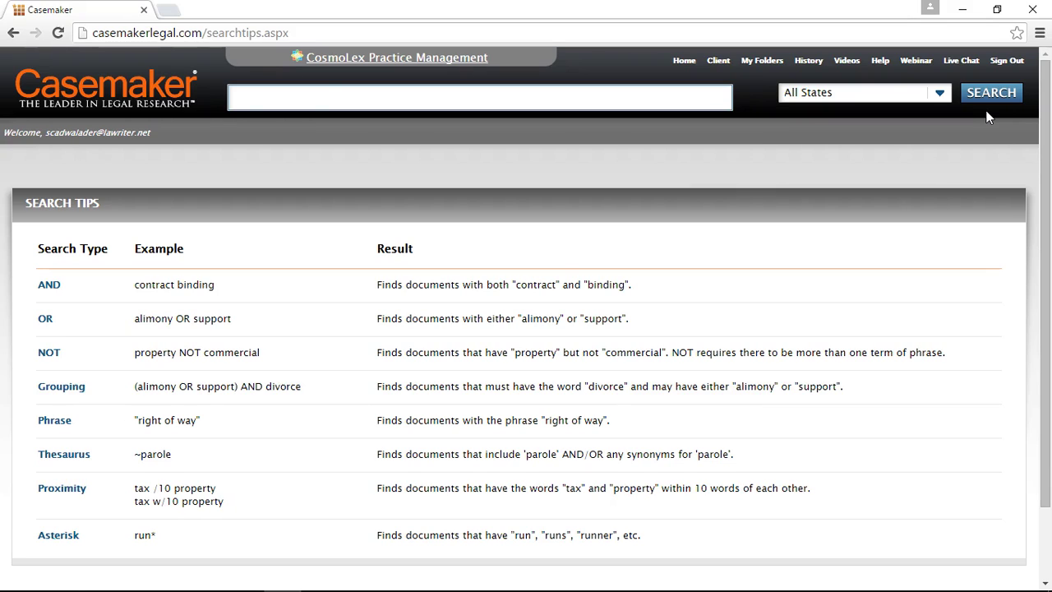
key("alt+Left")
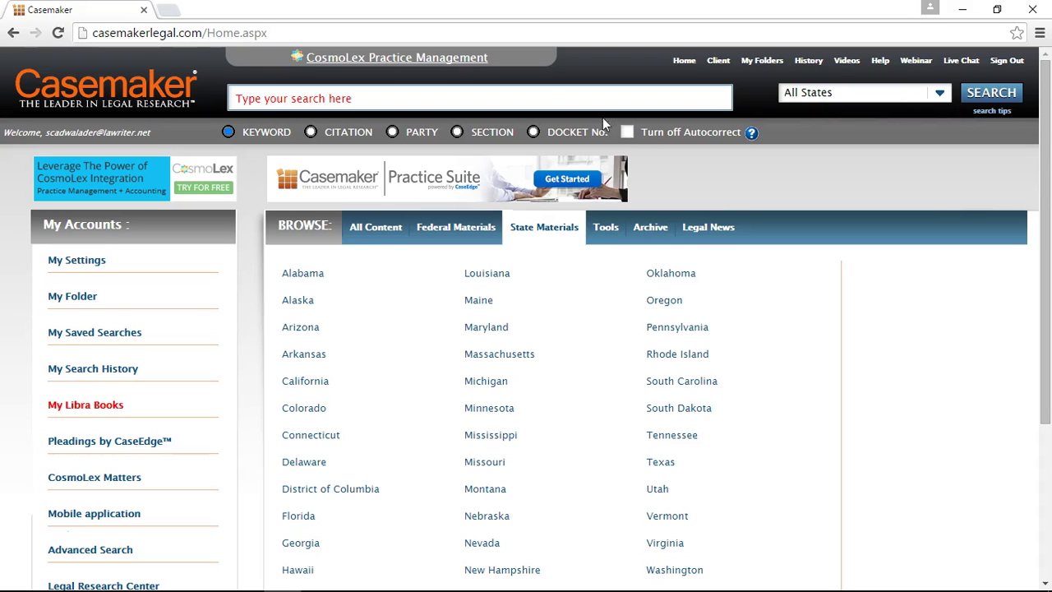
Step: Run a keyword search for "handguns felony" across all states
left_click(527, 90)
type("handguns felony")
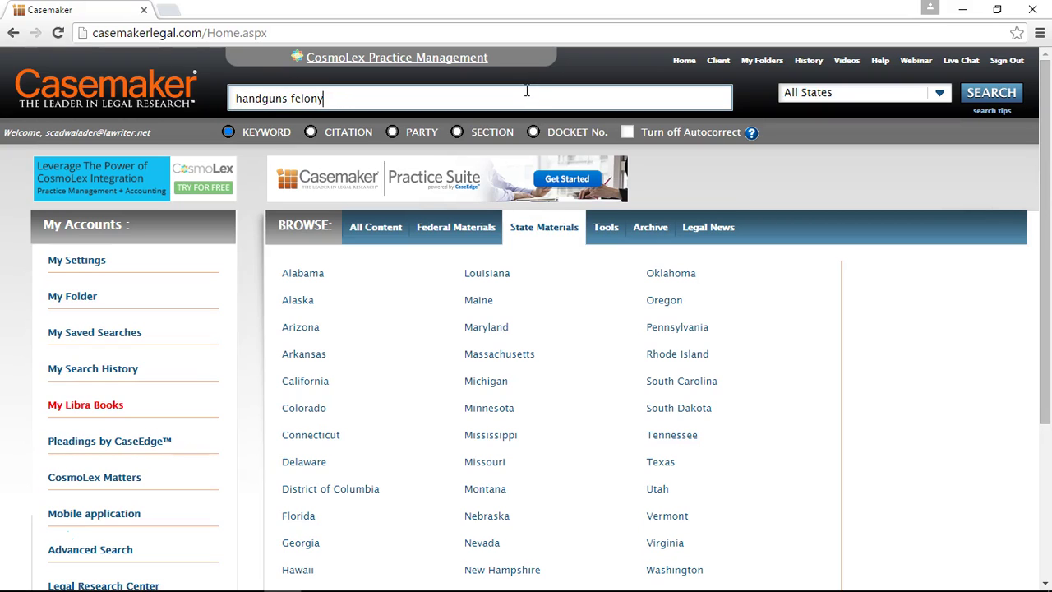
left_click(973, 99)
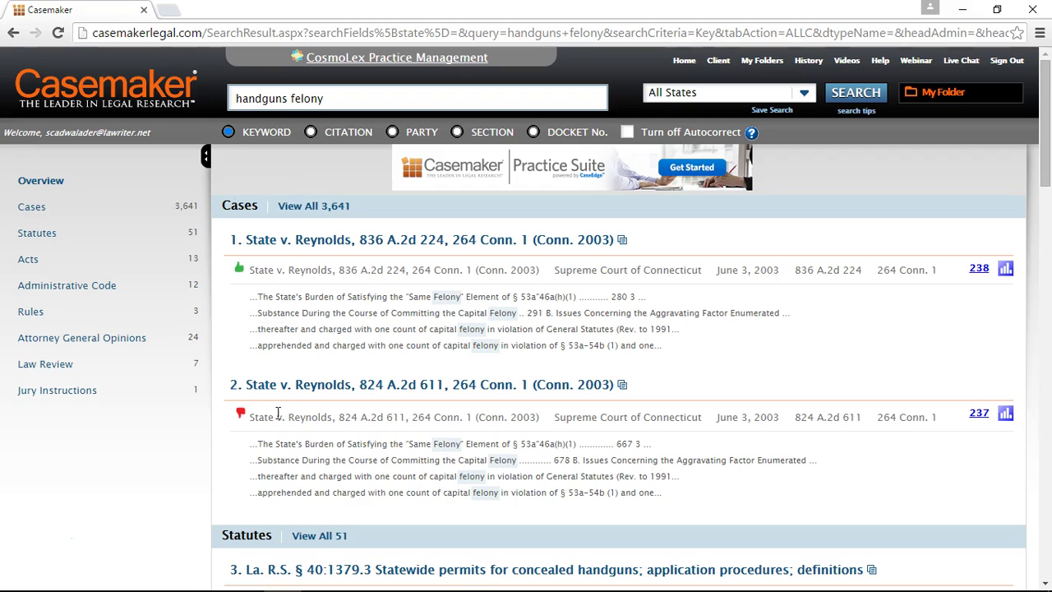
Step: Review the search results overview by category and open the full list of Cases
scroll(342, 263, "down", 1)
scroll(343, 263, "down", 3)
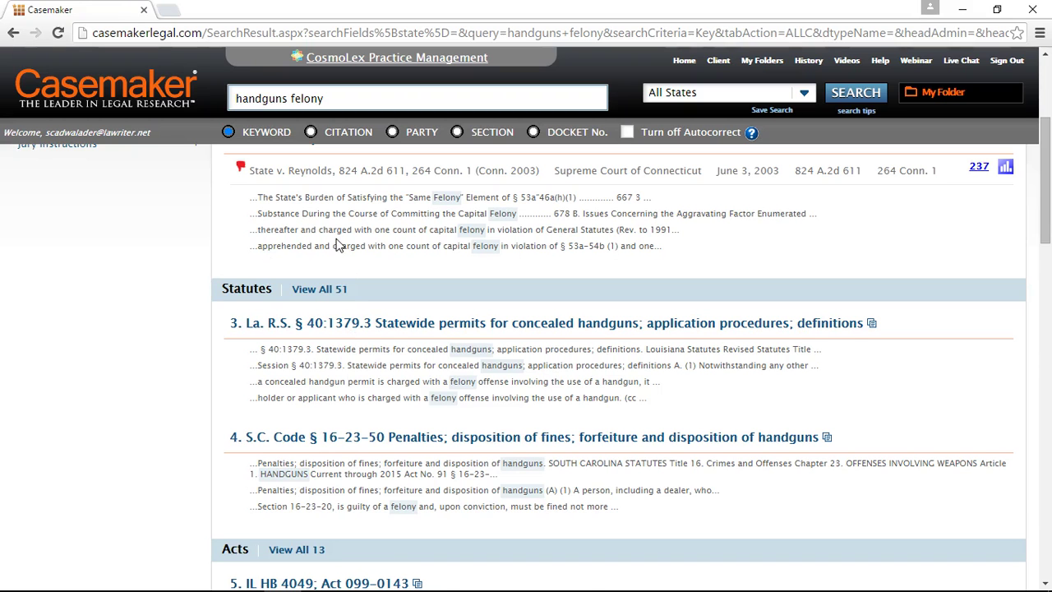
scroll(339, 244, "down", 5)
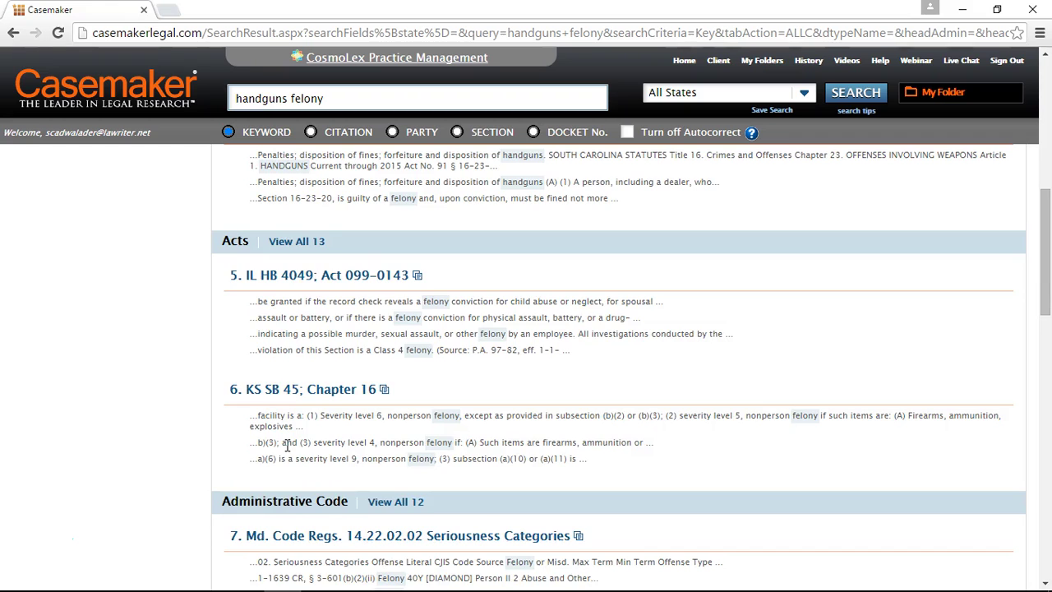
scroll(286, 444, "up", 10)
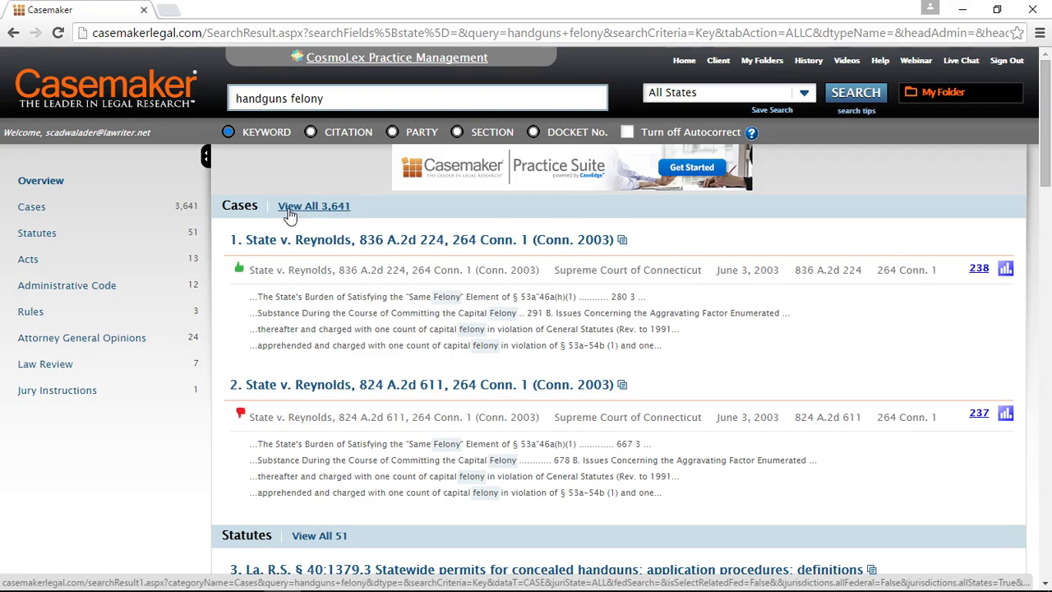
left_click(25, 215)
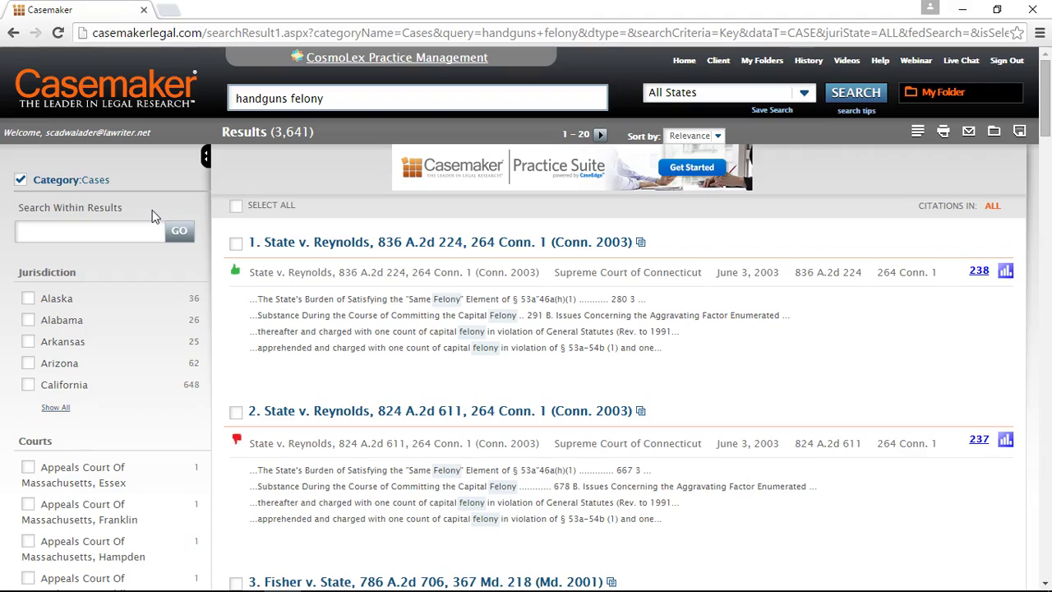
Step: Examine the case results and the available filters for jurisdiction, court, cite, docket number, case name, judge, attorney and date decided
scroll(276, 197, "down", 20)
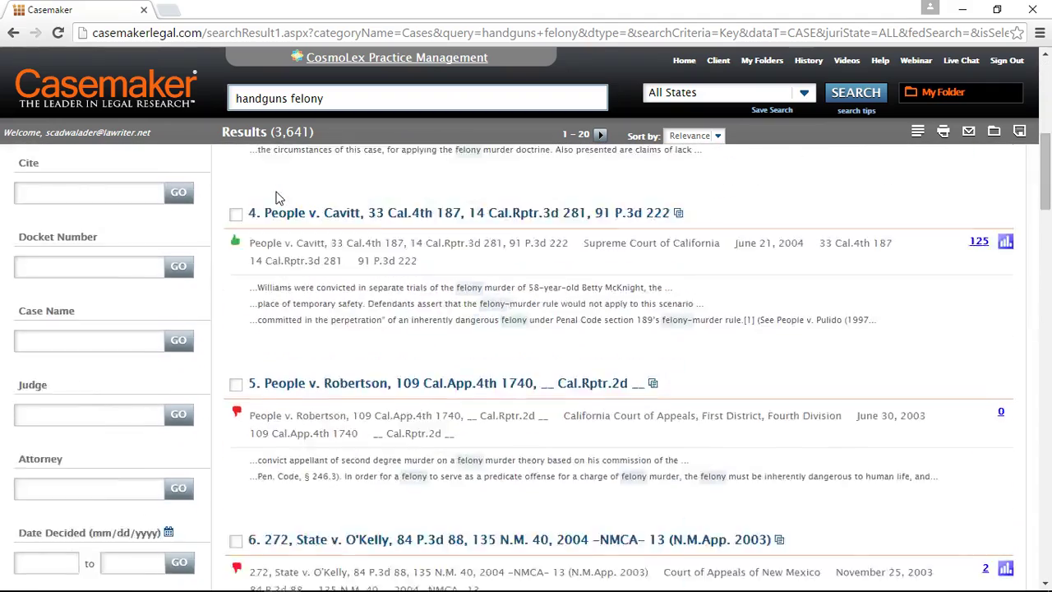
scroll(278, 196, "up", 18)
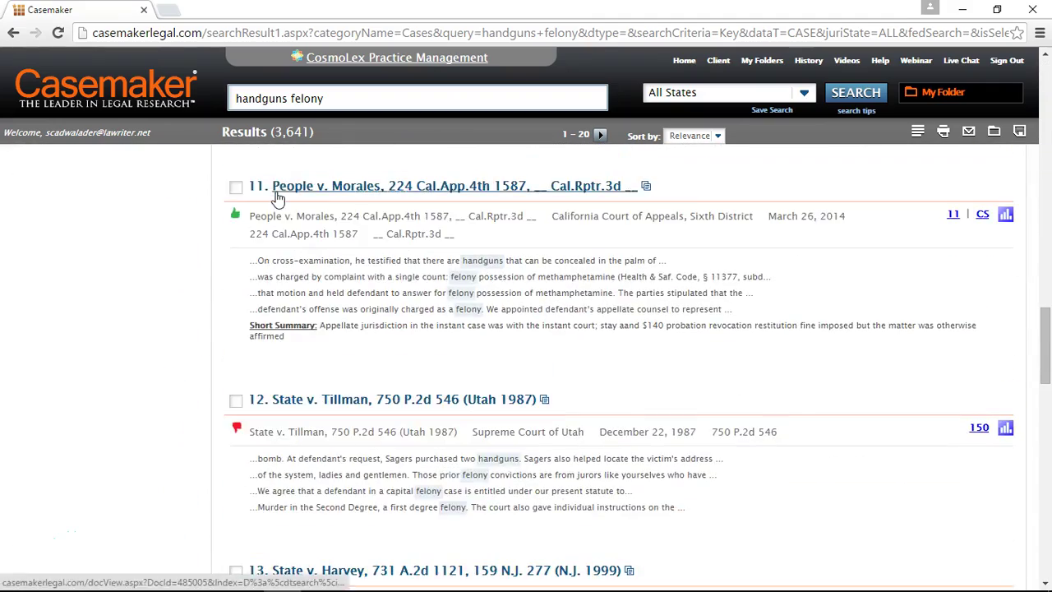
scroll(278, 197, "up", 3)
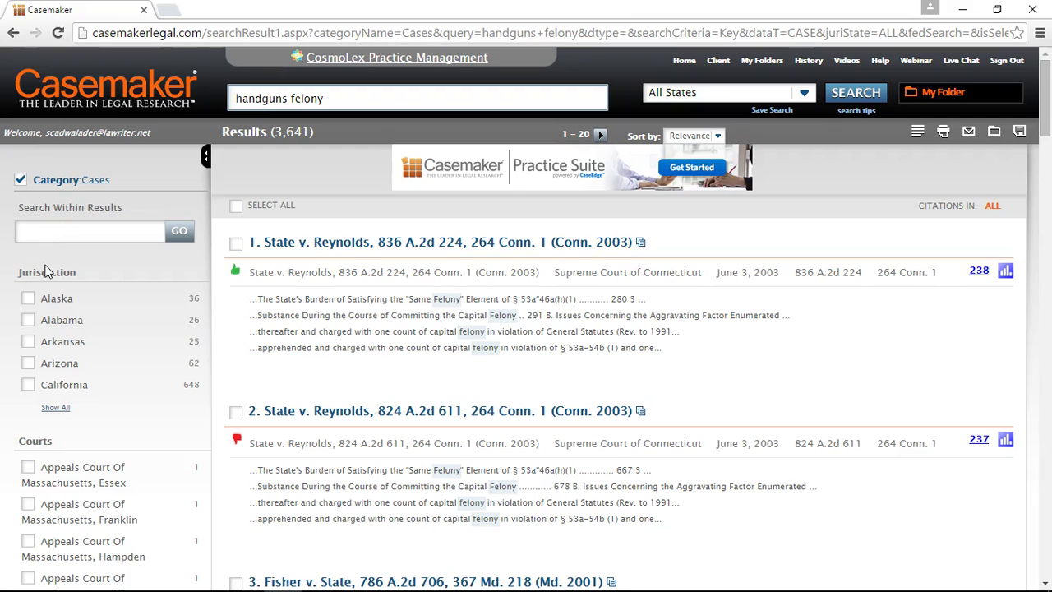
scroll(33, 211, "down", 1)
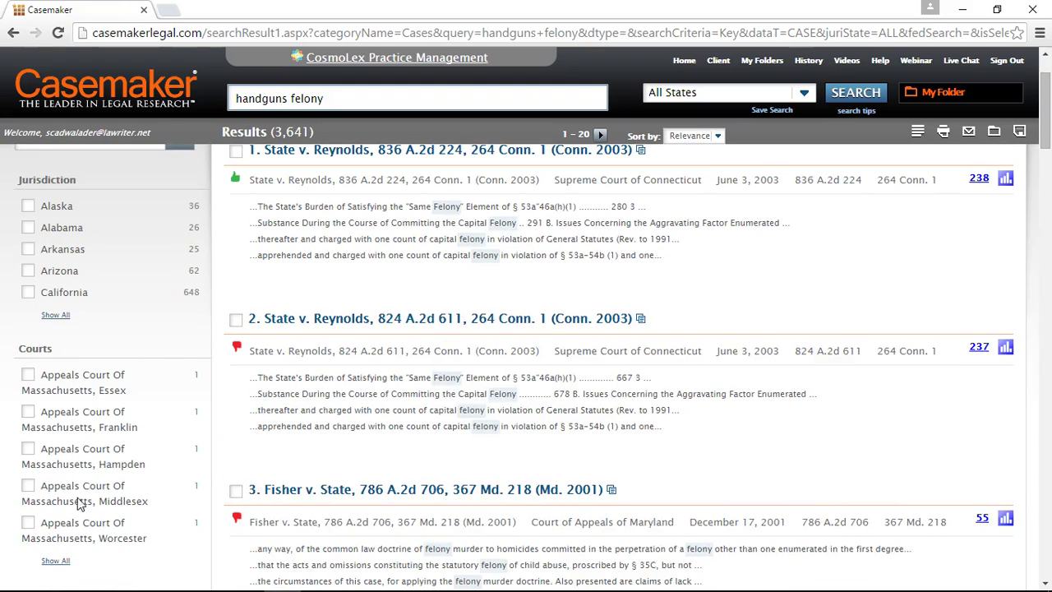
scroll(91, 378, "down", 3)
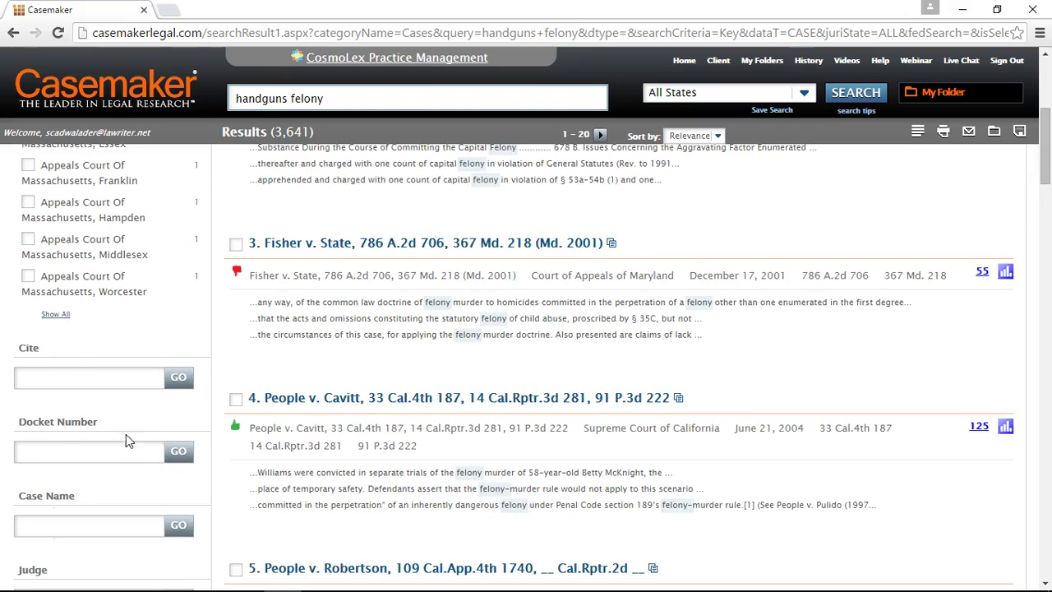
scroll(105, 433, "down", 3)
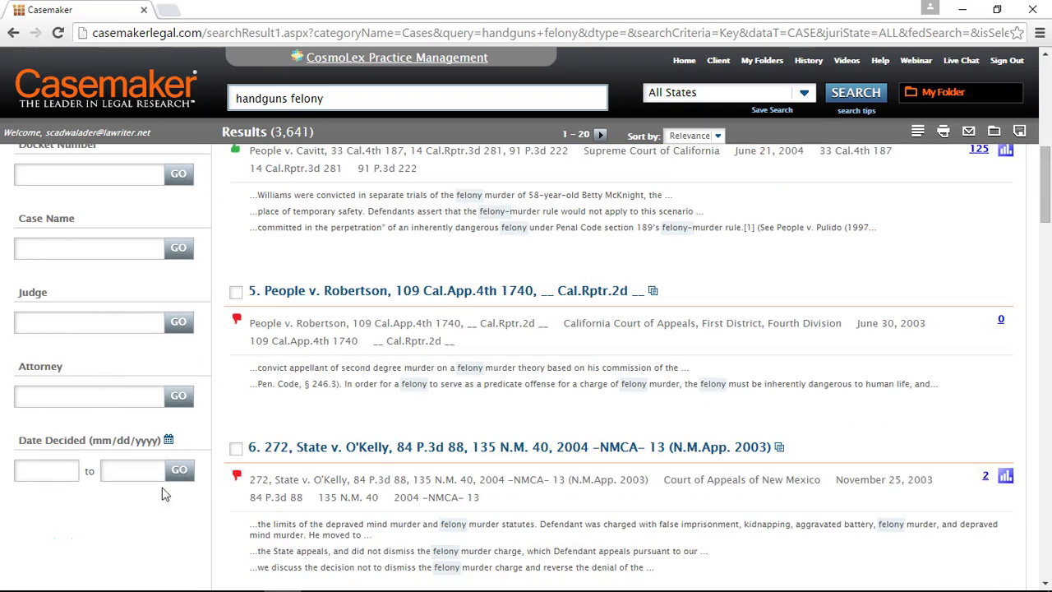
scroll(86, 431, "up", 7)
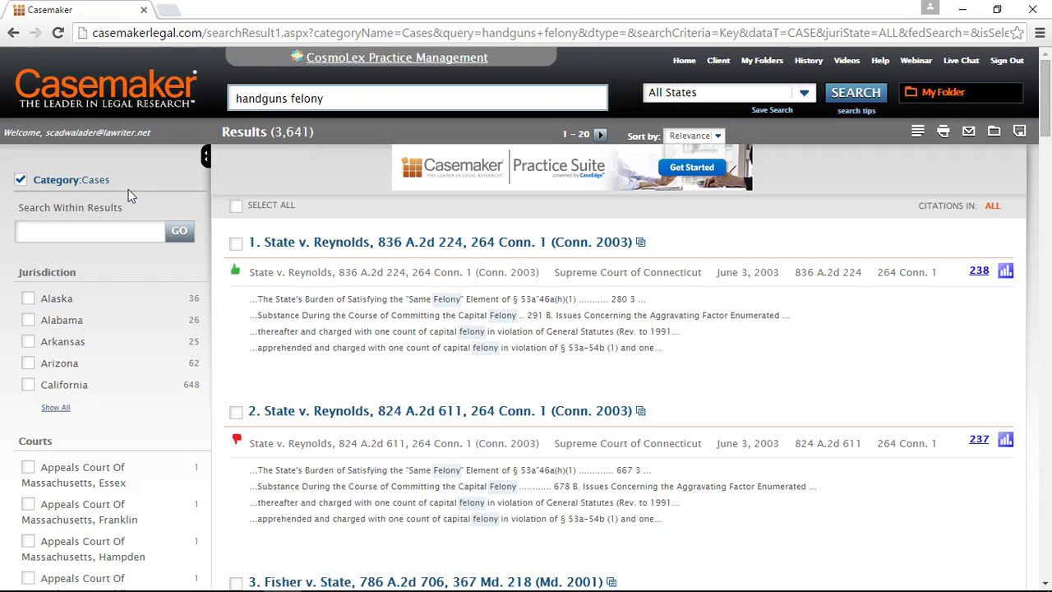
Step: Narrow the case results by searching within them for "assault w/15 prior"
left_click(93, 230)
type("assault w/15 prior")
left_click(177, 233)
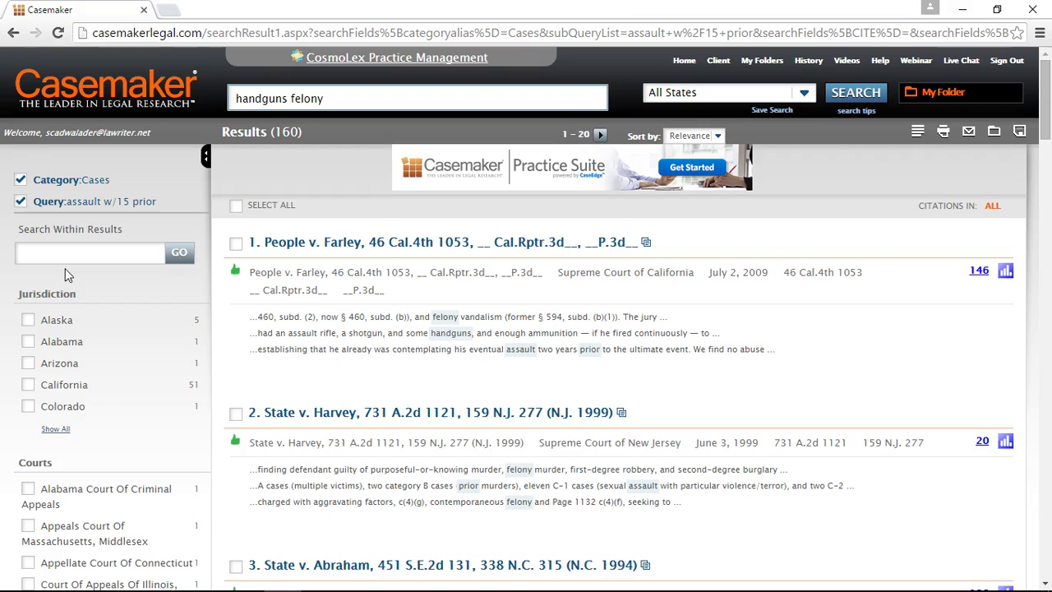
Step: Try to narrow the results further with the exact phrase "minor child", and remove that query filter
left_click(74, 247)
type("\"minor child\"")
left_click(174, 258)
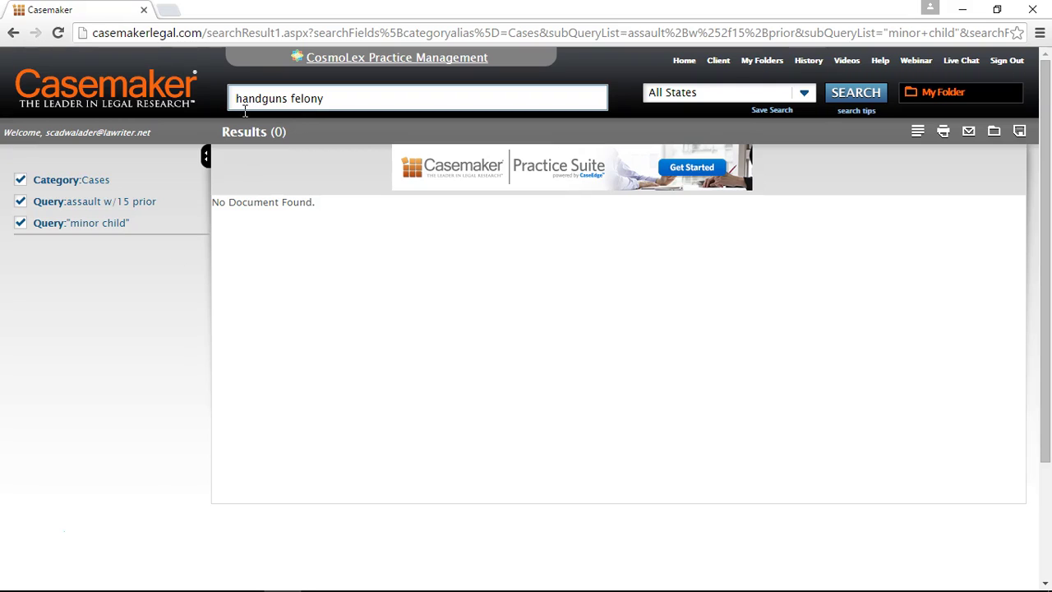
left_click(22, 224)
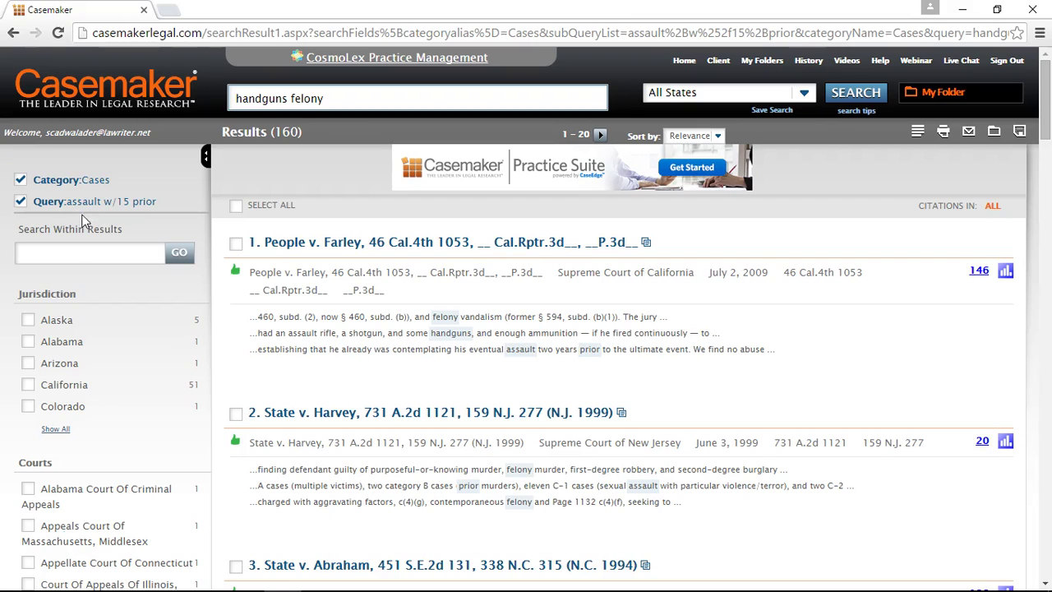
Step: Search within the narrowed results for "minor" and view the available sorting options
left_click(74, 258)
type("minor")
left_click(179, 261)
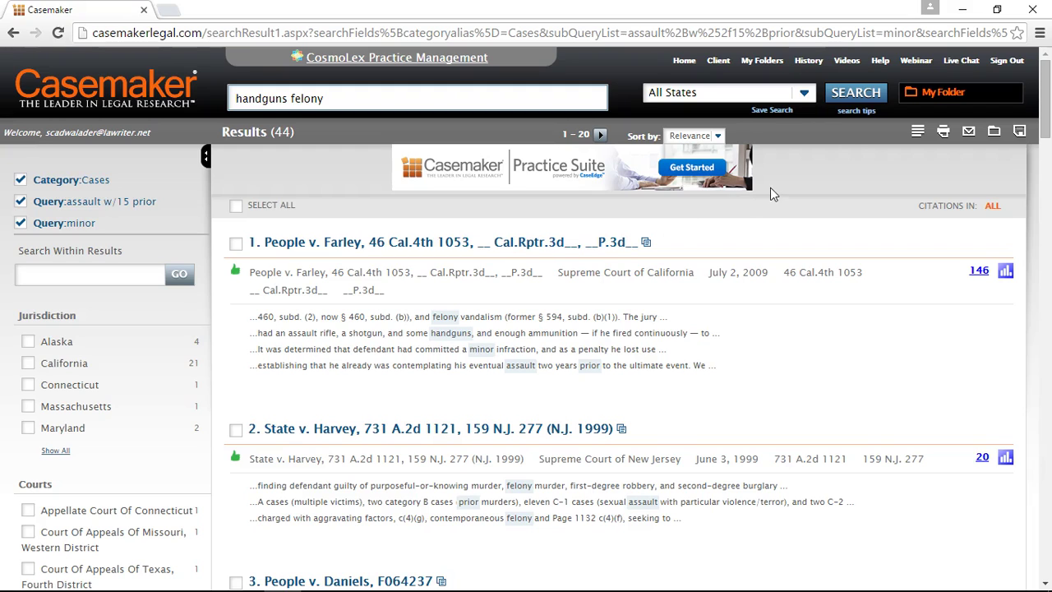
left_click(719, 137)
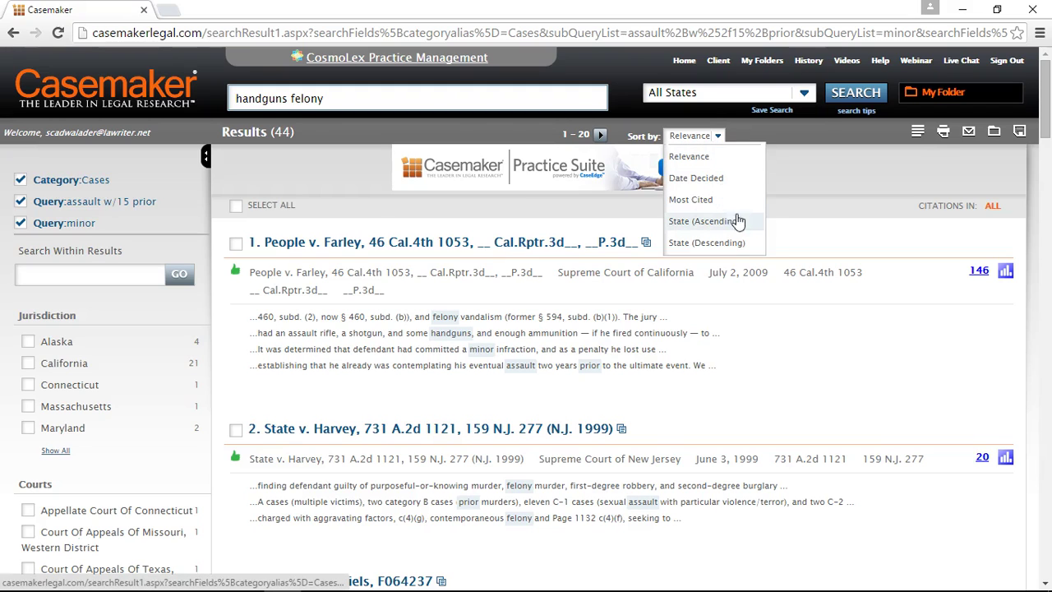
left_click(755, 144)
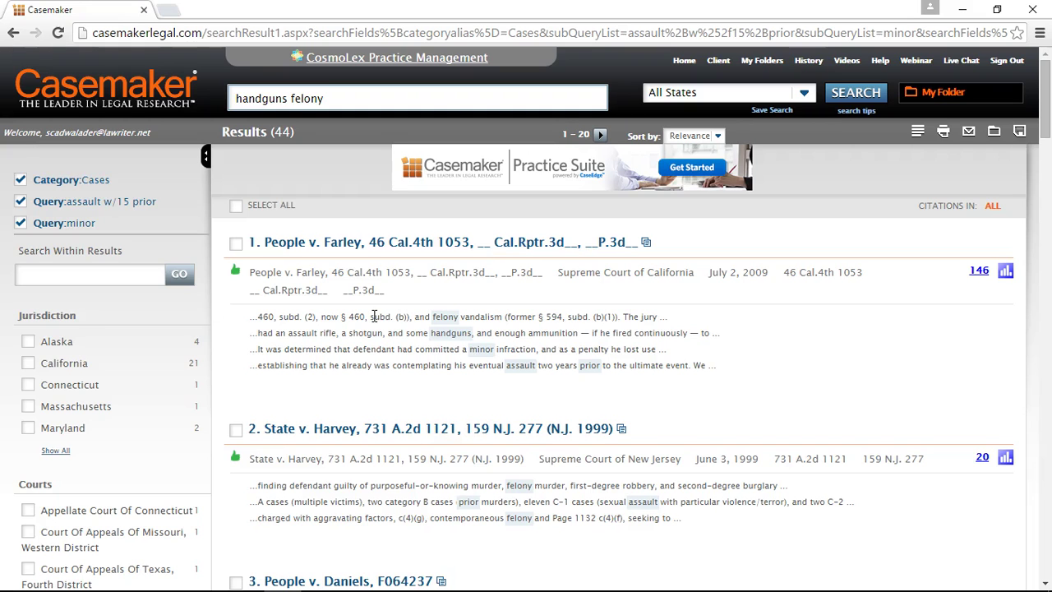
Step: View the citation chart for the New Jersey case 731 A.2d 1121, list its 2001 New Jersey citing cases, and close the chart
scroll(374, 316, "down", 1)
scroll(374, 316, "down", 3)
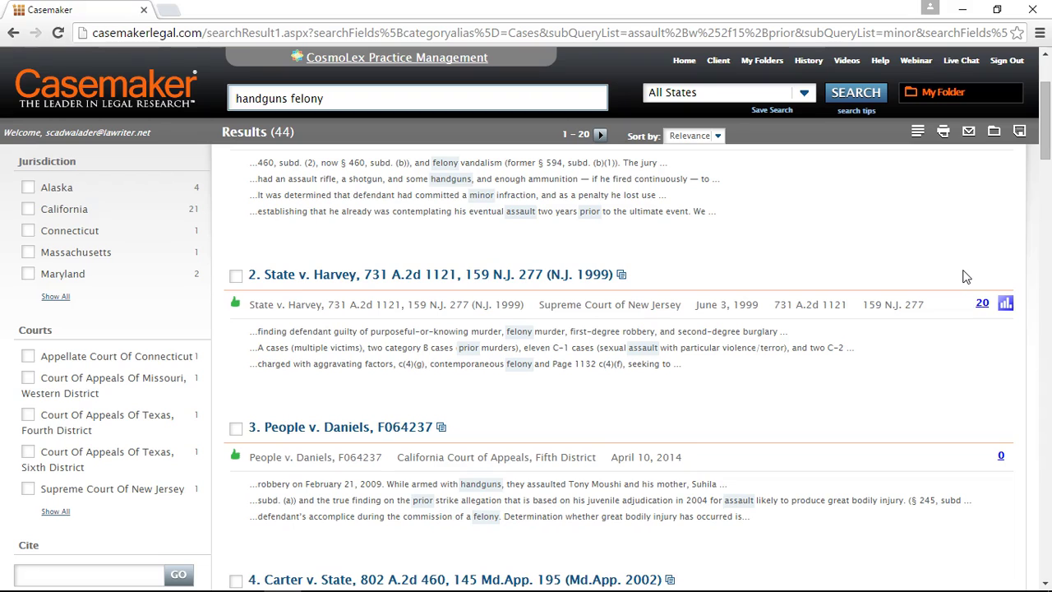
left_click(1005, 304)
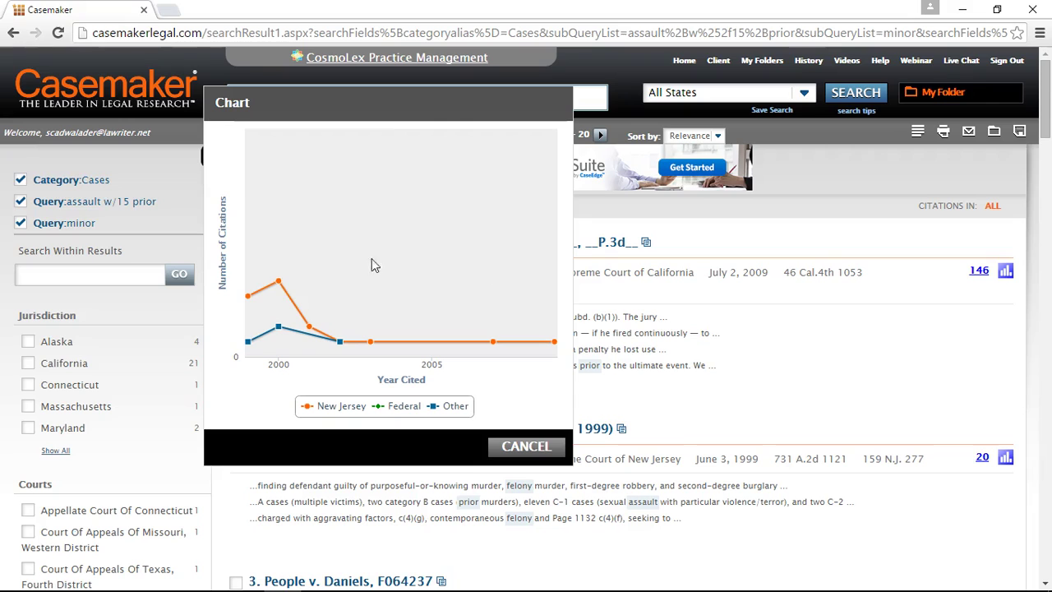
mouse_move(257, 301)
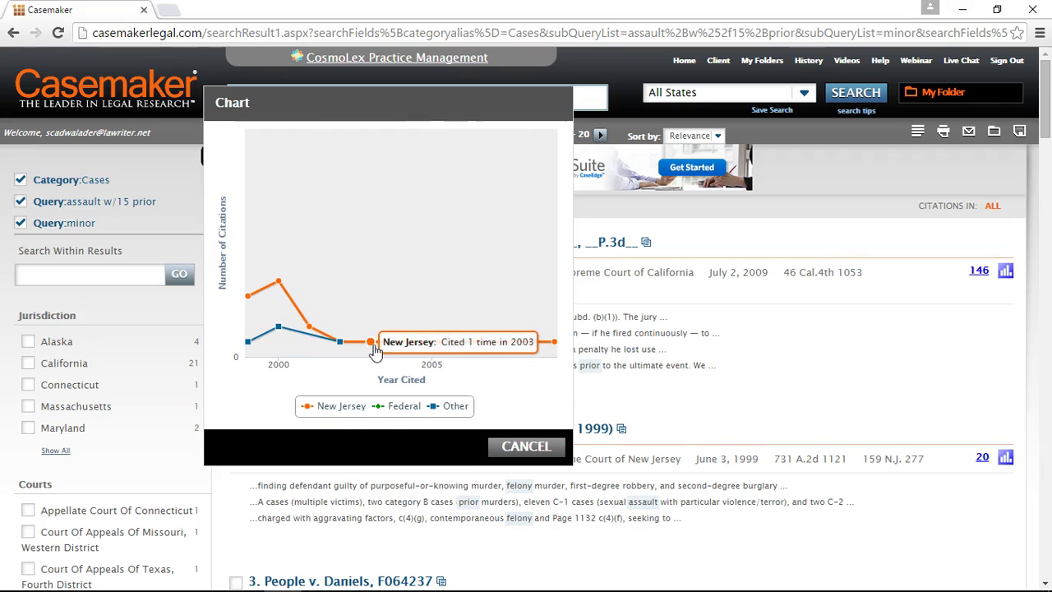
left_click(310, 327)
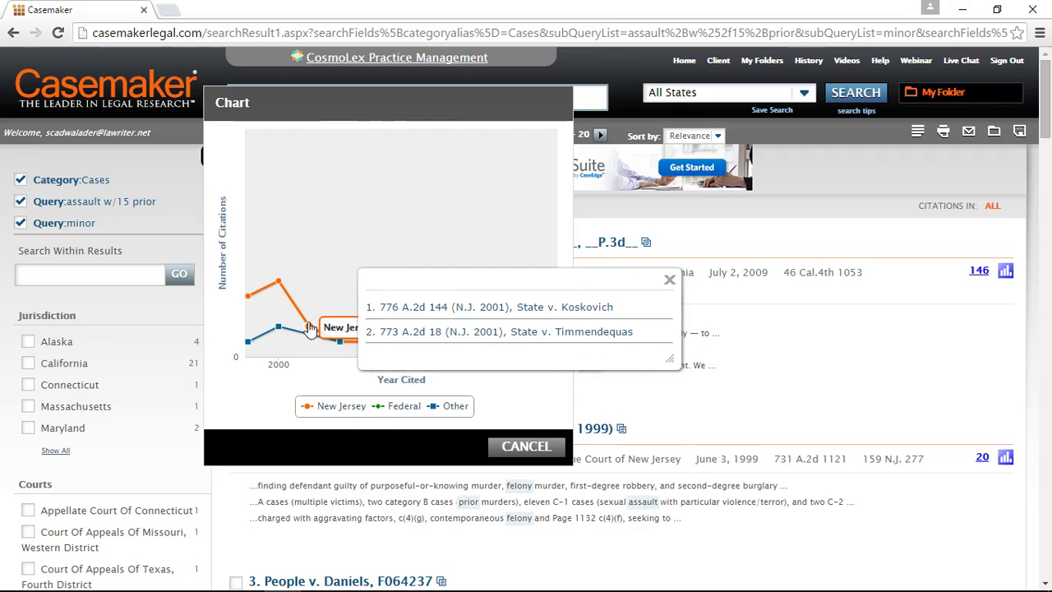
left_click(669, 279)
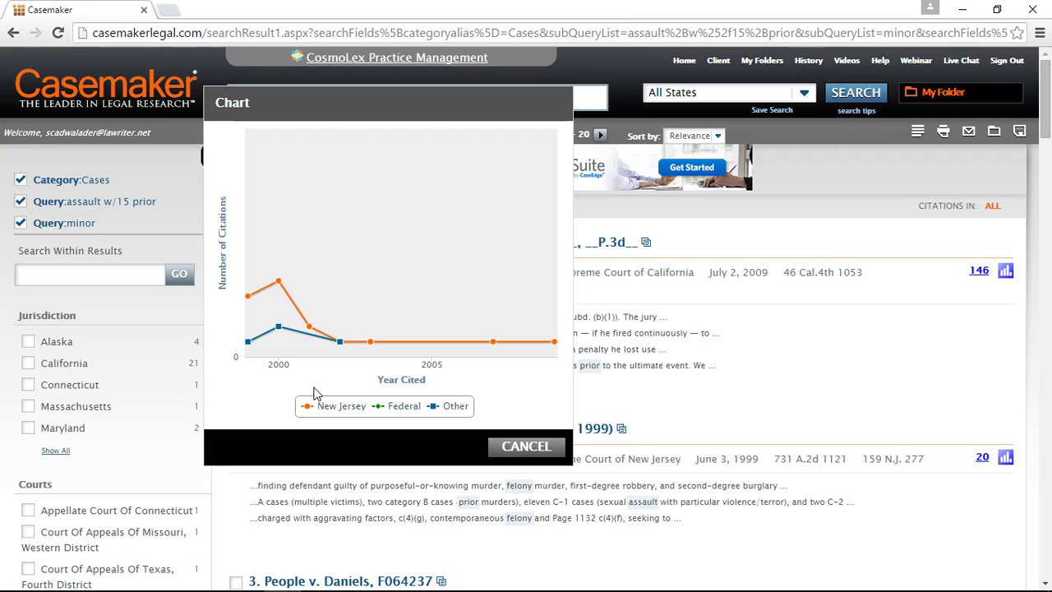
left_click(521, 446)
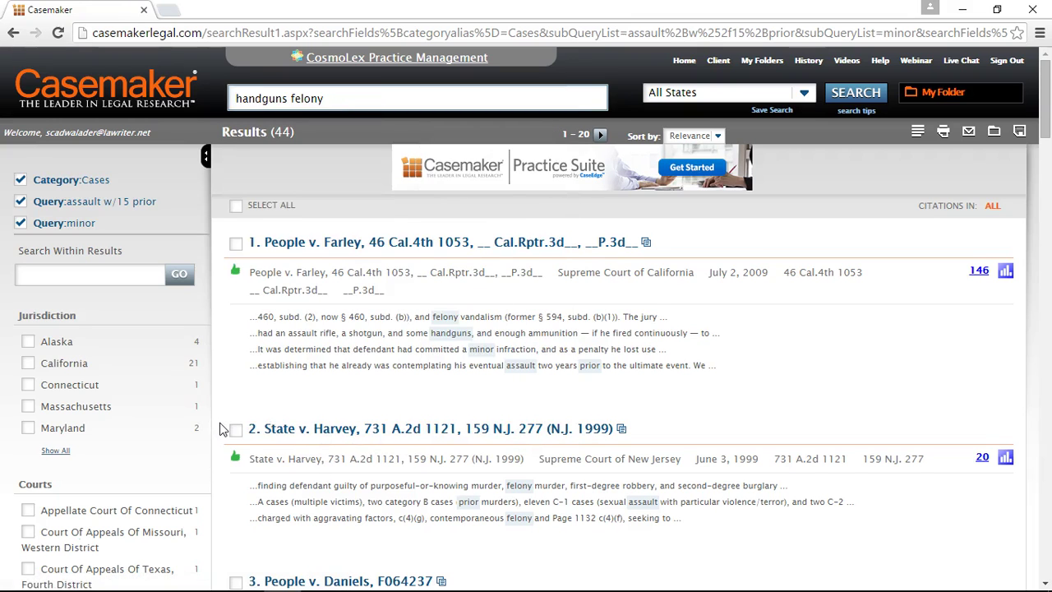
Step: Open the Maryland case 802 A.2d 460 (Md.App. 2002) from the results
scroll(222, 427, "down", 3)
scroll(221, 427, "down", 4)
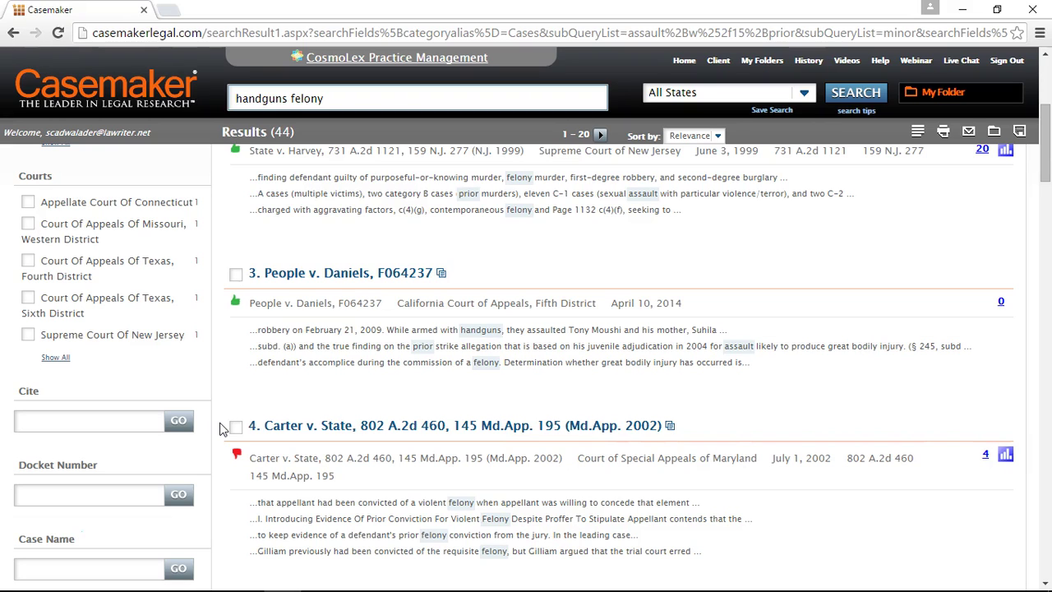
left_click(304, 435)
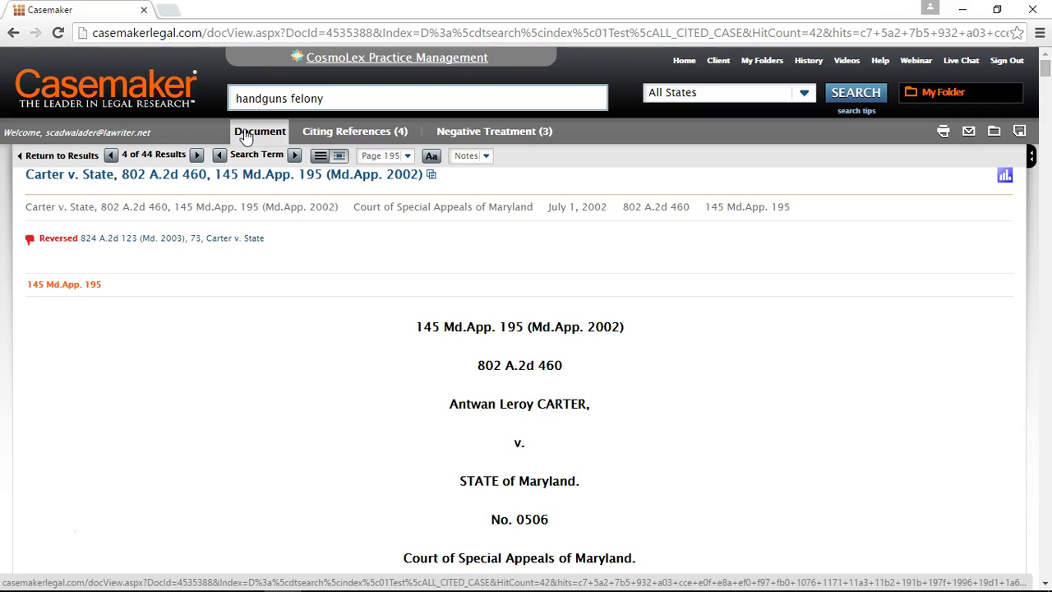
Step: View the case's citing references and negative treatment, and return to the document text
left_click(325, 136)
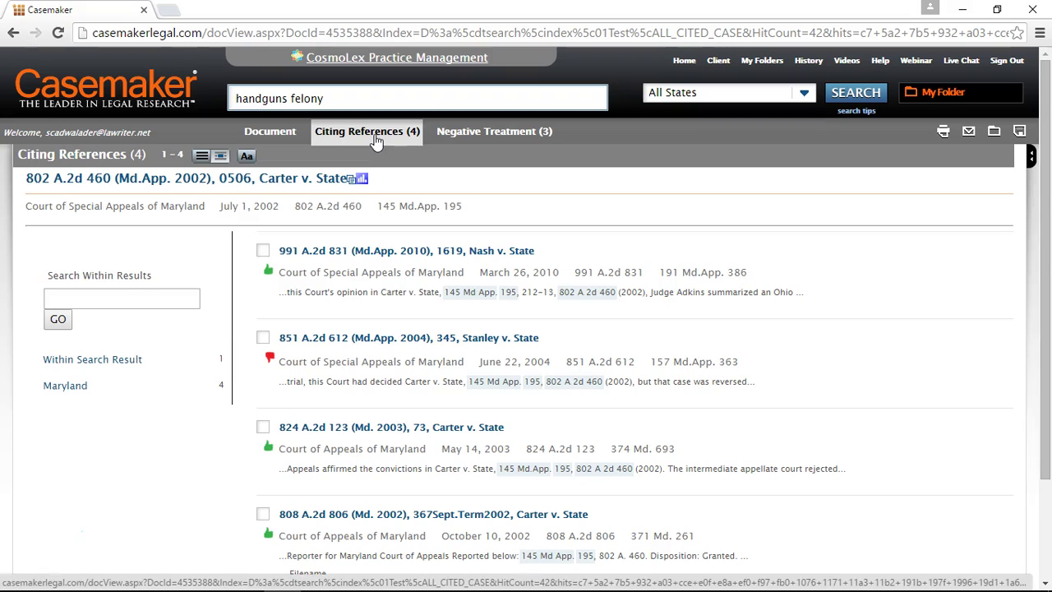
left_click(467, 135)
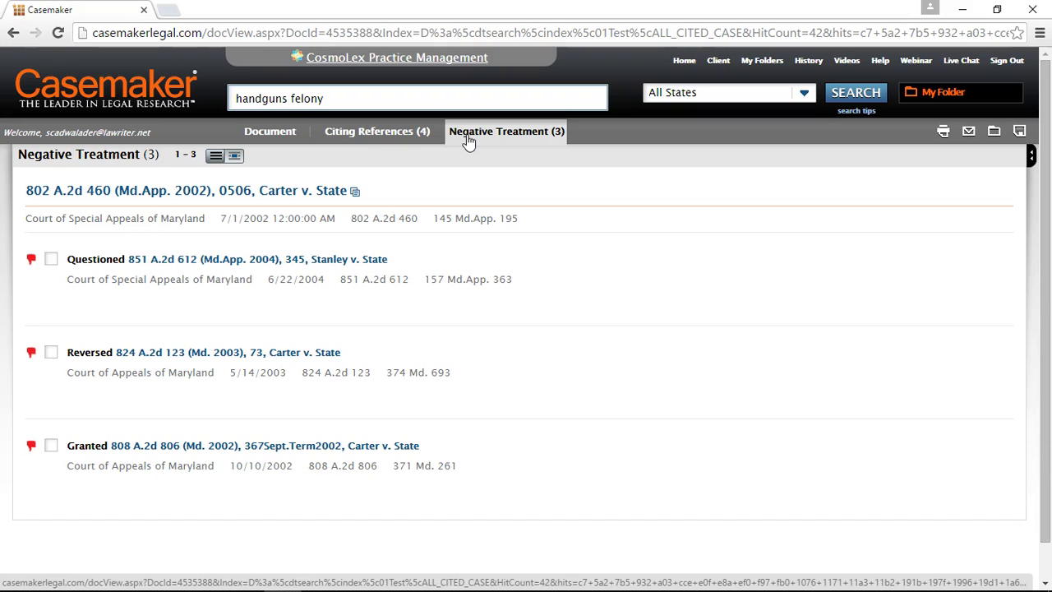
left_click(279, 136)
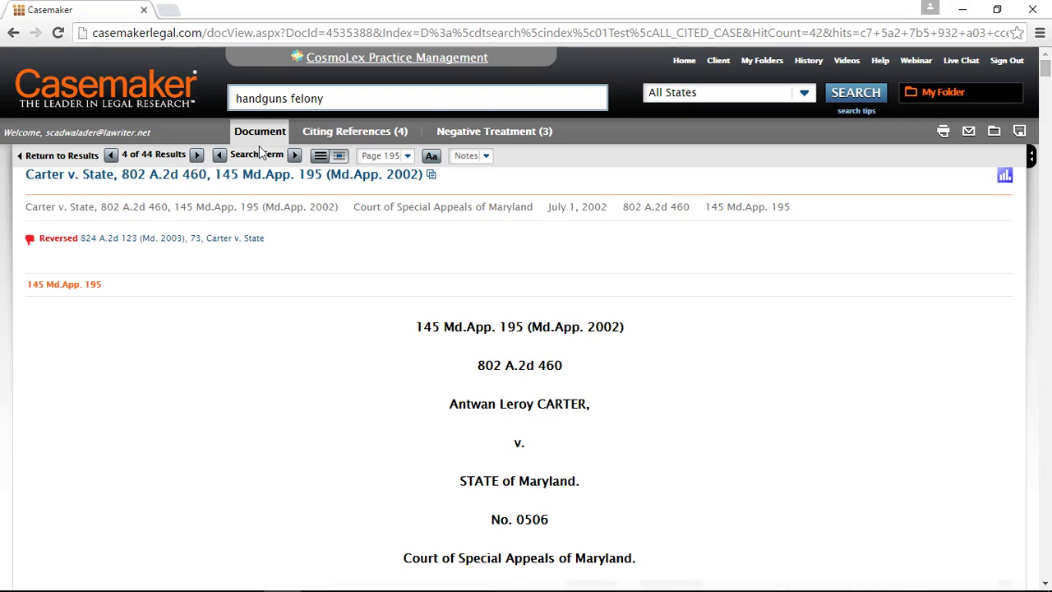
Step: Step forward through three search term occurrences in the opinion
left_click(295, 156)
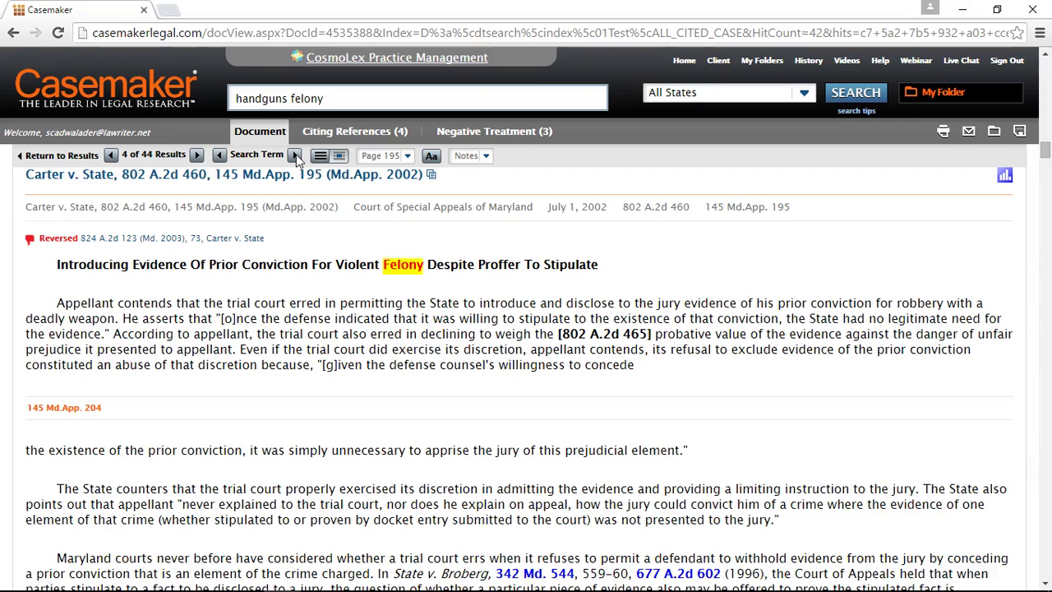
left_click(295, 156)
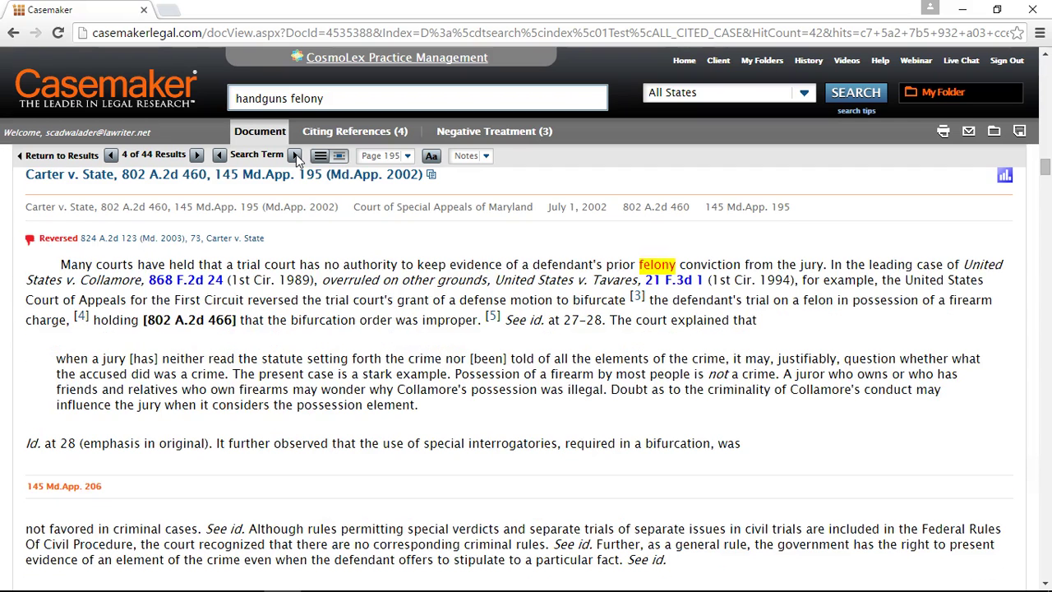
left_click(295, 156)
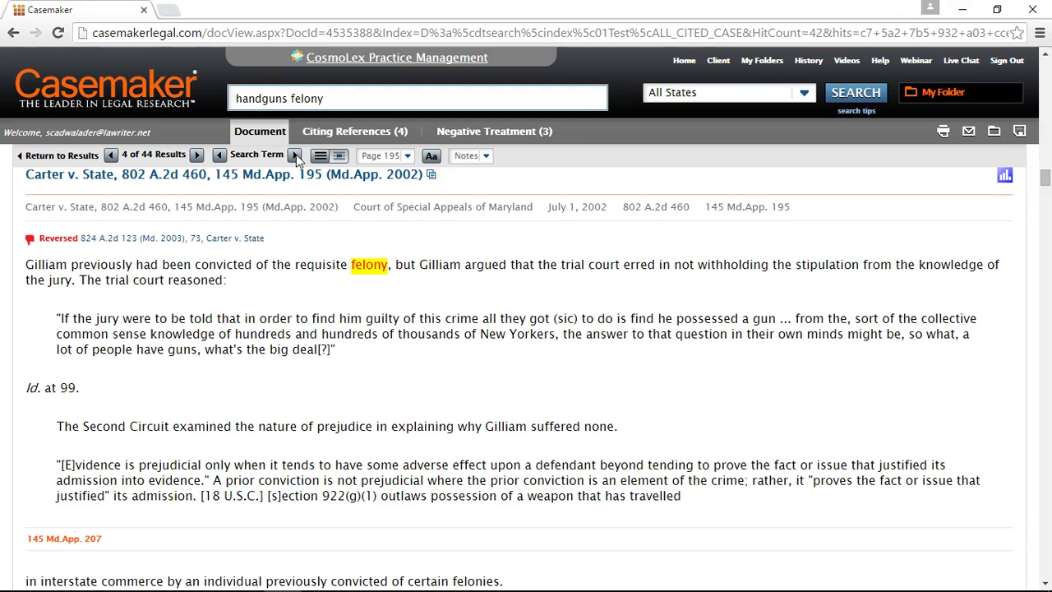
Step: Jump to page 210 of the opinion, look through the surrounding text, and return to page 195
left_click(407, 156)
left_click(401, 415)
scroll(403, 416, "down", 10)
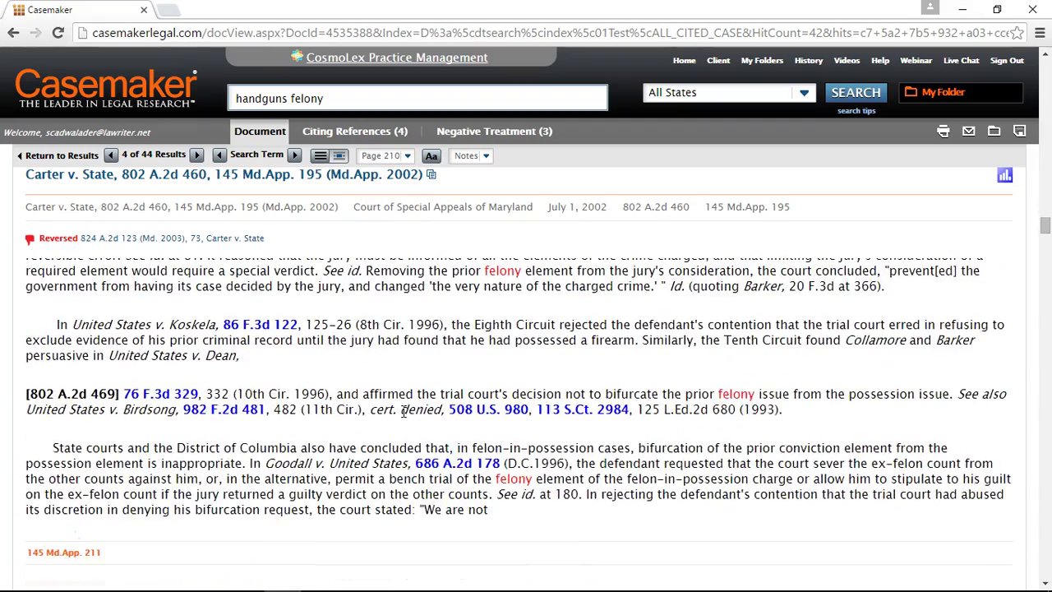
scroll(403, 413, "up", 4)
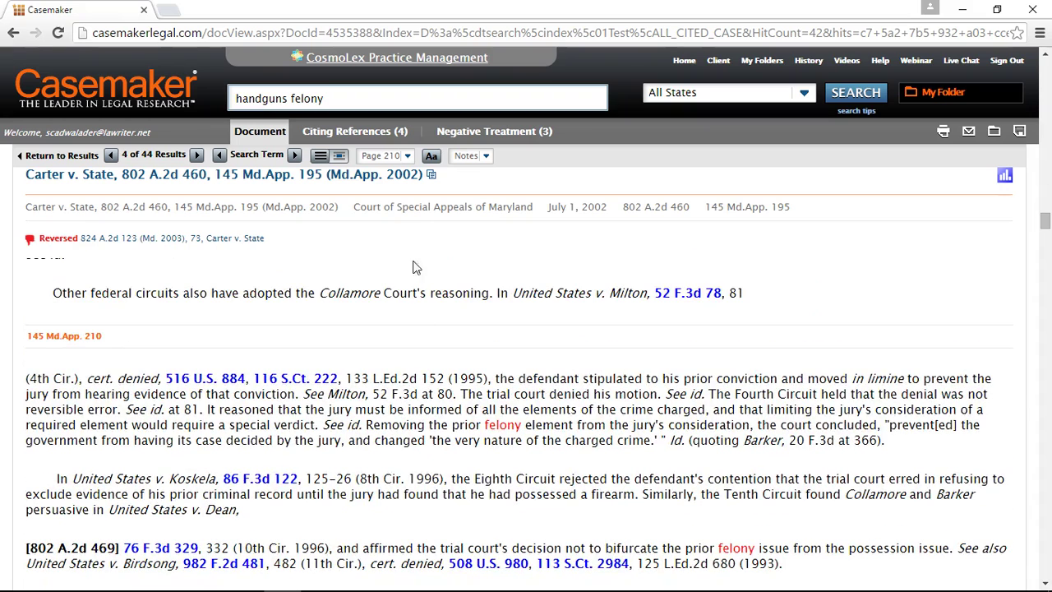
left_click(402, 157)
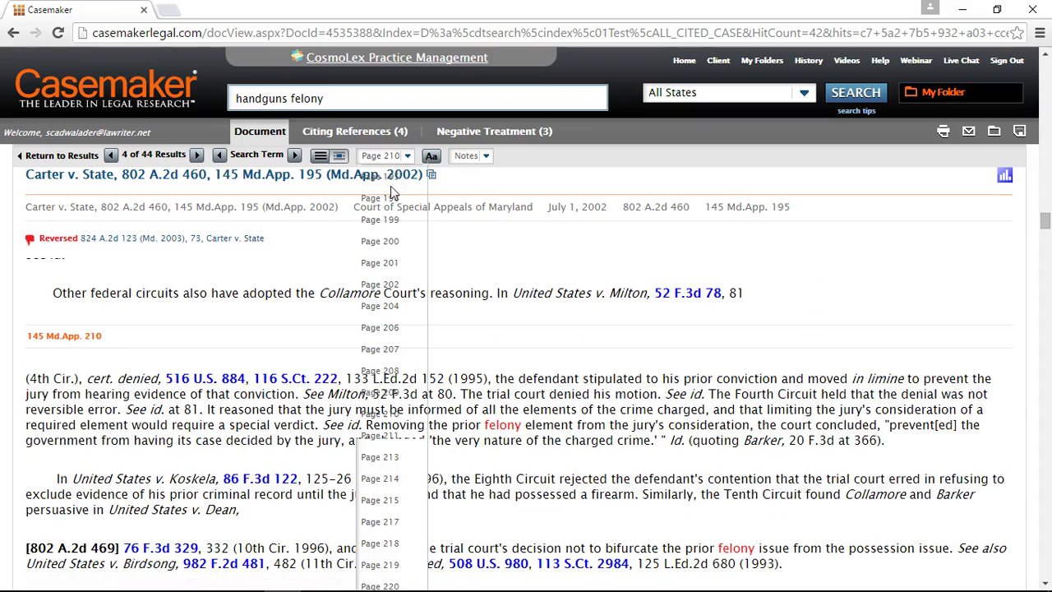
left_click(391, 177)
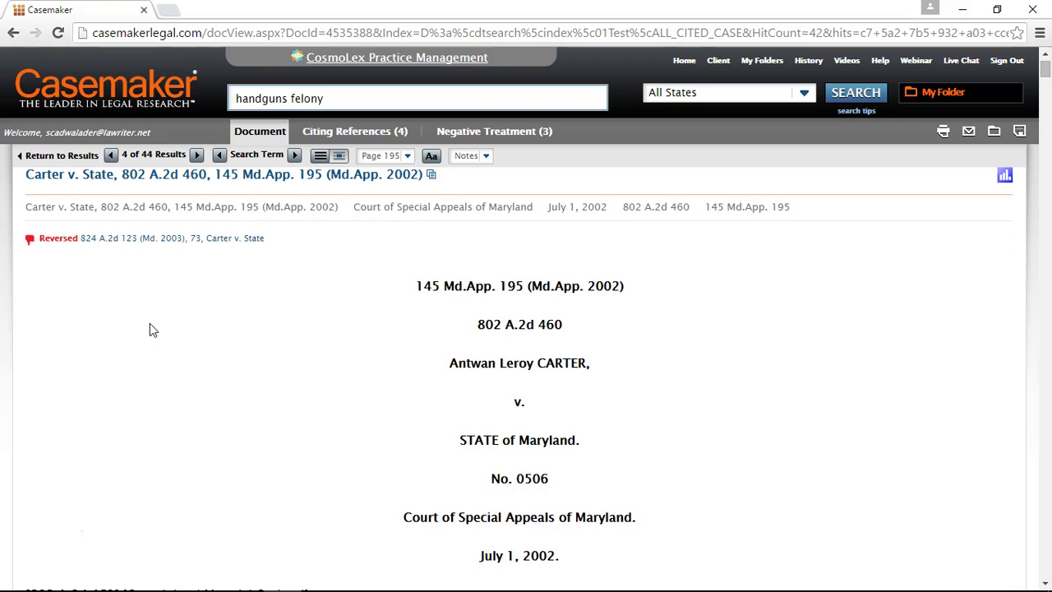
Step: Examine the opening pages of the opinion from the case heading to the issues presented
scroll(149, 330, "down", 1)
scroll(149, 329, "down", 3)
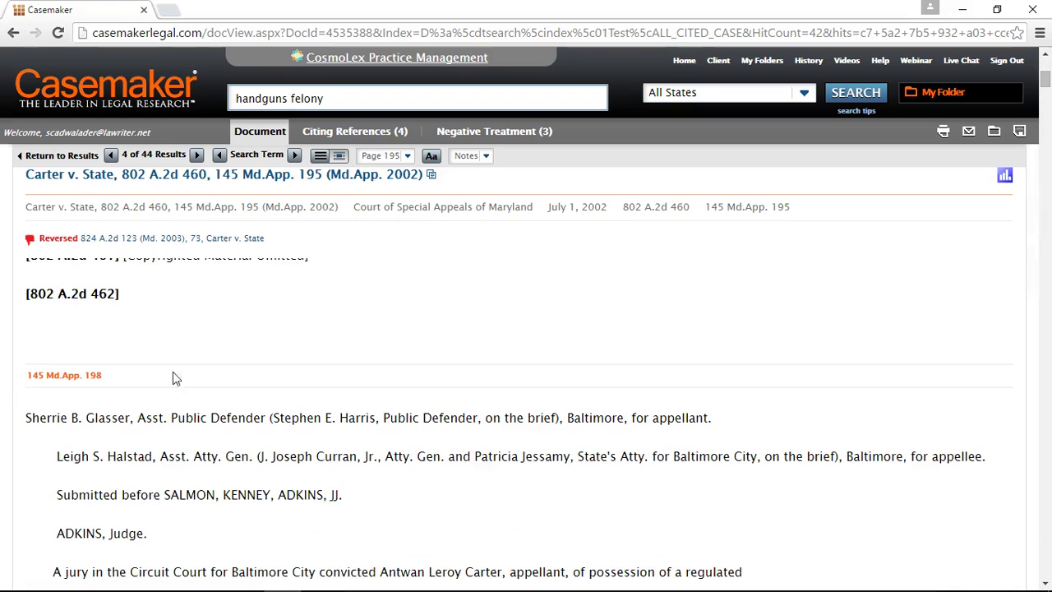
scroll(184, 365, "up", 4)
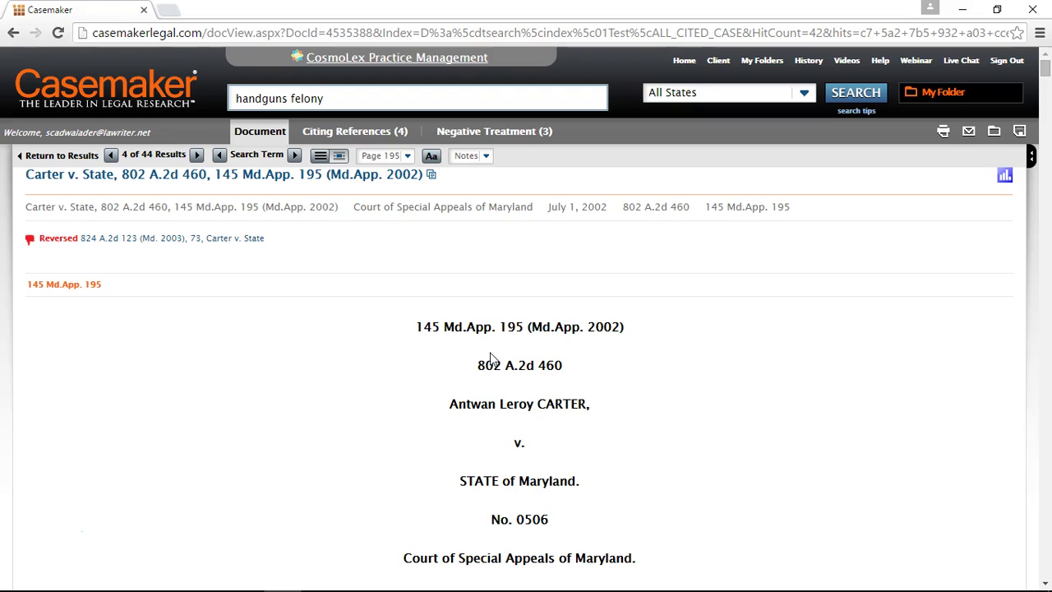
scroll(490, 359, "down", 5)
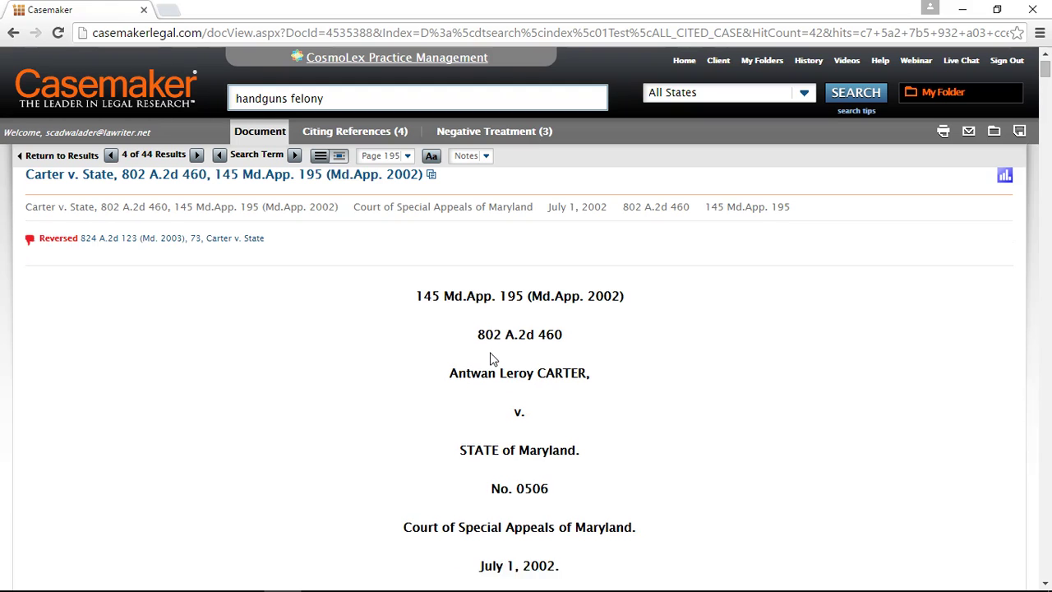
scroll(491, 359, "down", 4)
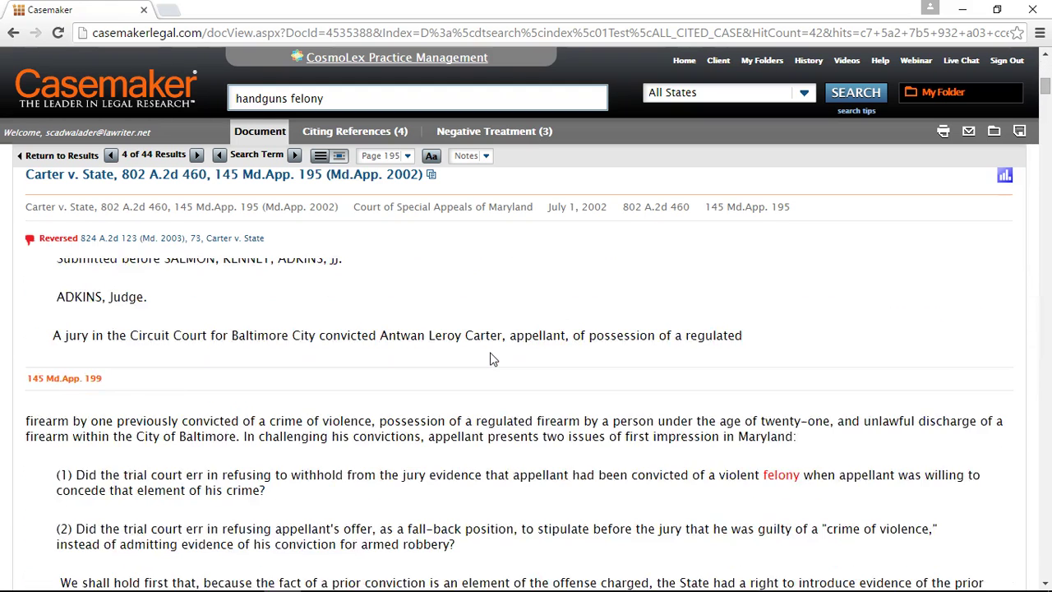
Step: Enlarge the opinion's text, check it at the case heading, and restore the original text size
scroll(491, 359, "down", 4)
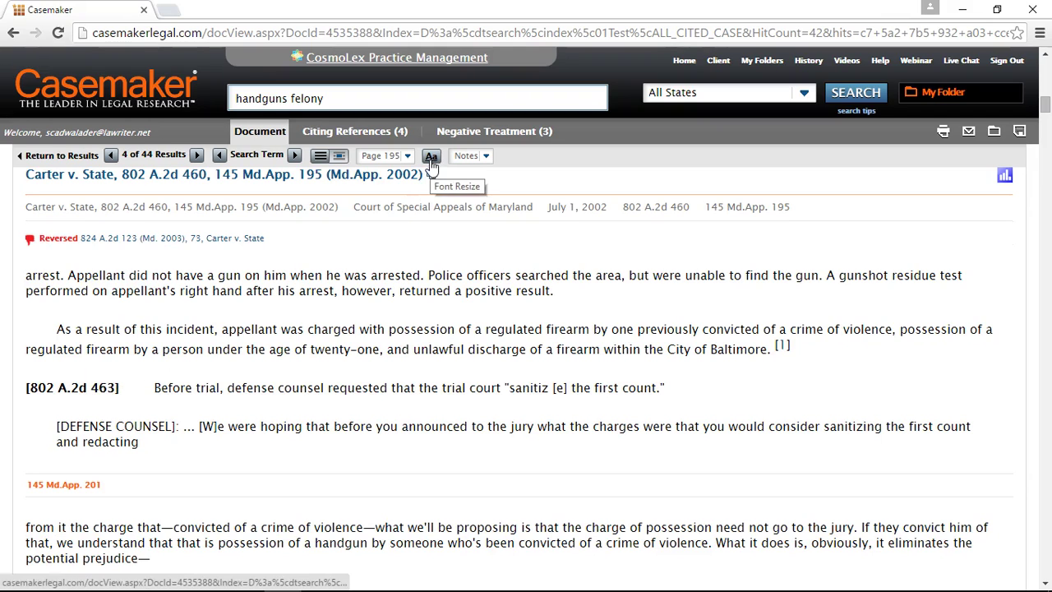
left_click(432, 157)
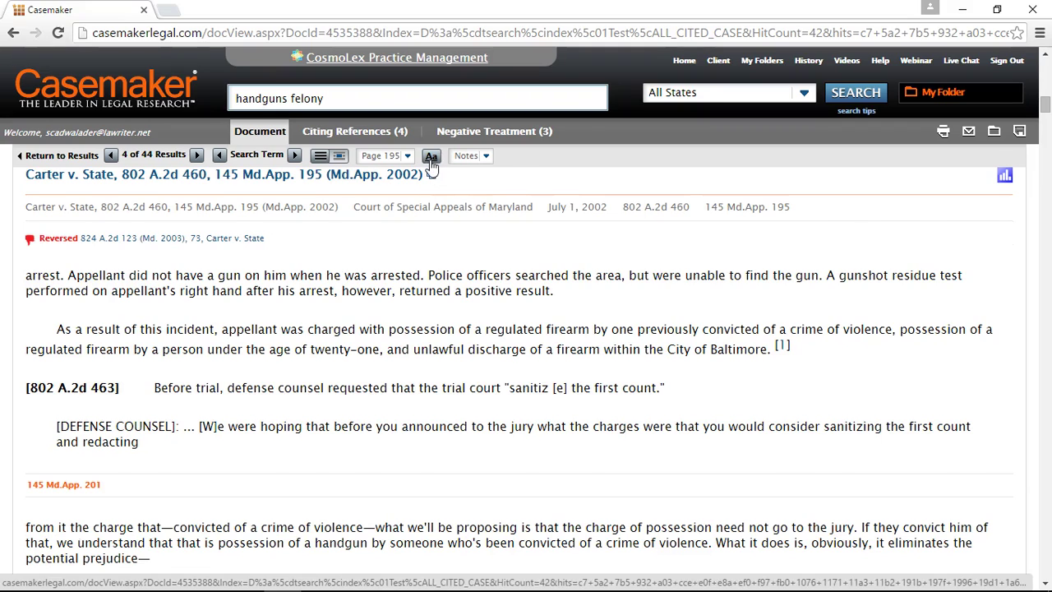
scroll(432, 162, "up", 5)
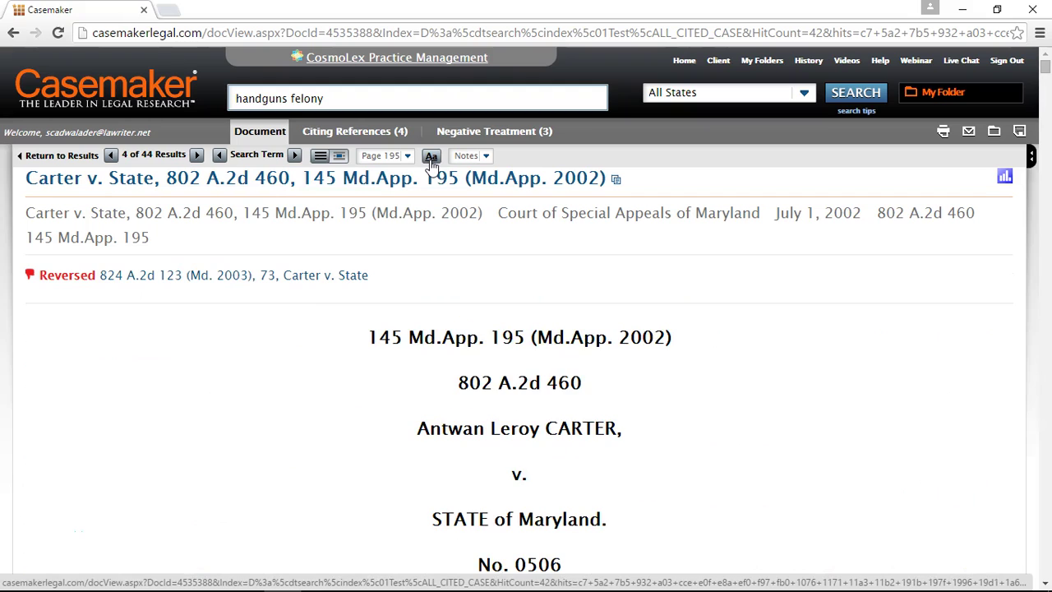
left_click(431, 160)
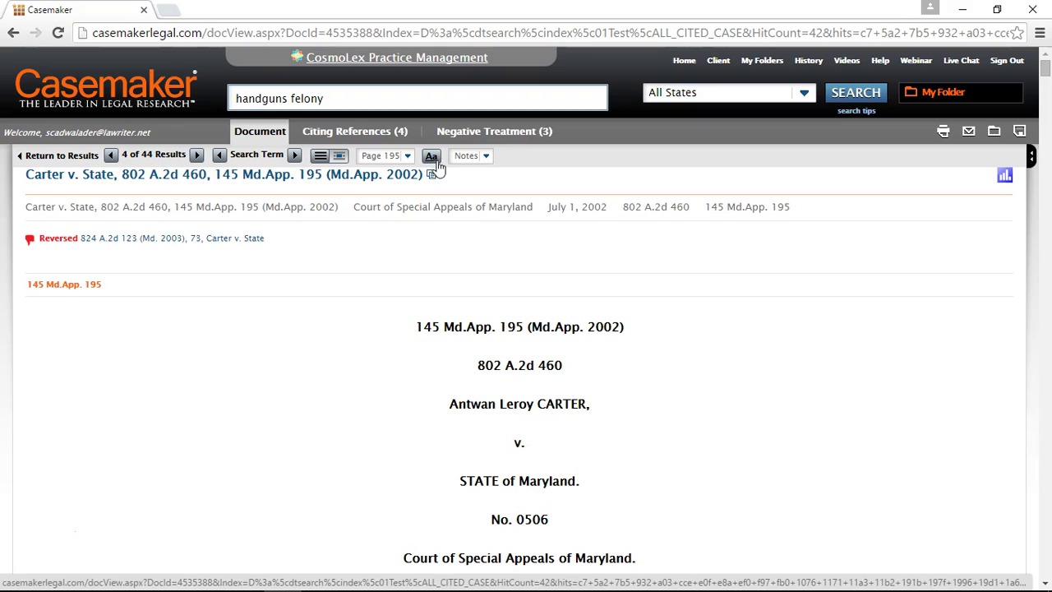
Step: Add the note "This is a handy feature" at page 195 of the opinion and save it
left_click(480, 156)
left_click(482, 178)
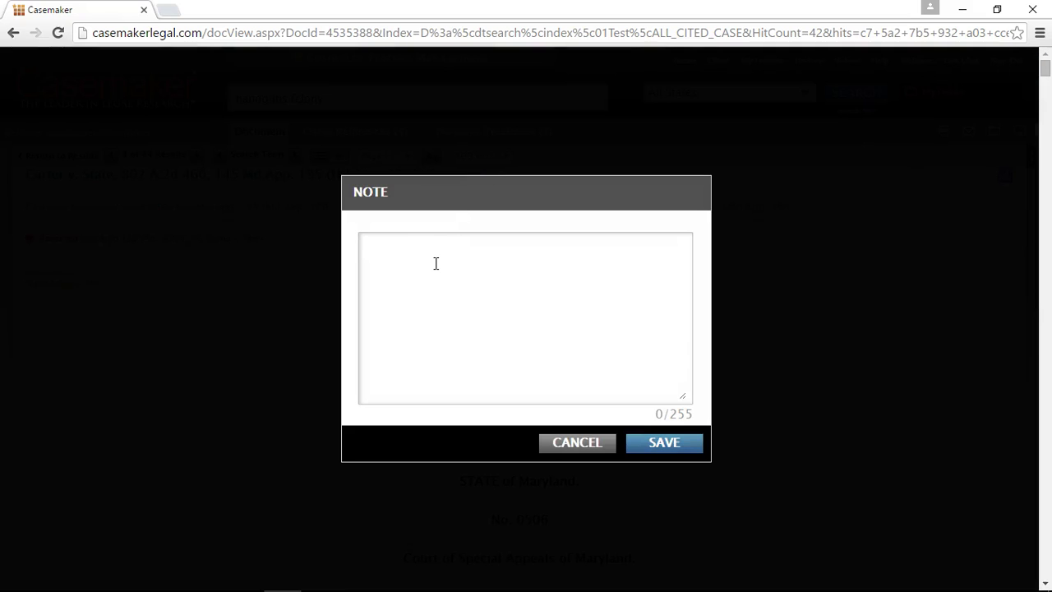
type("This is a handy feature")
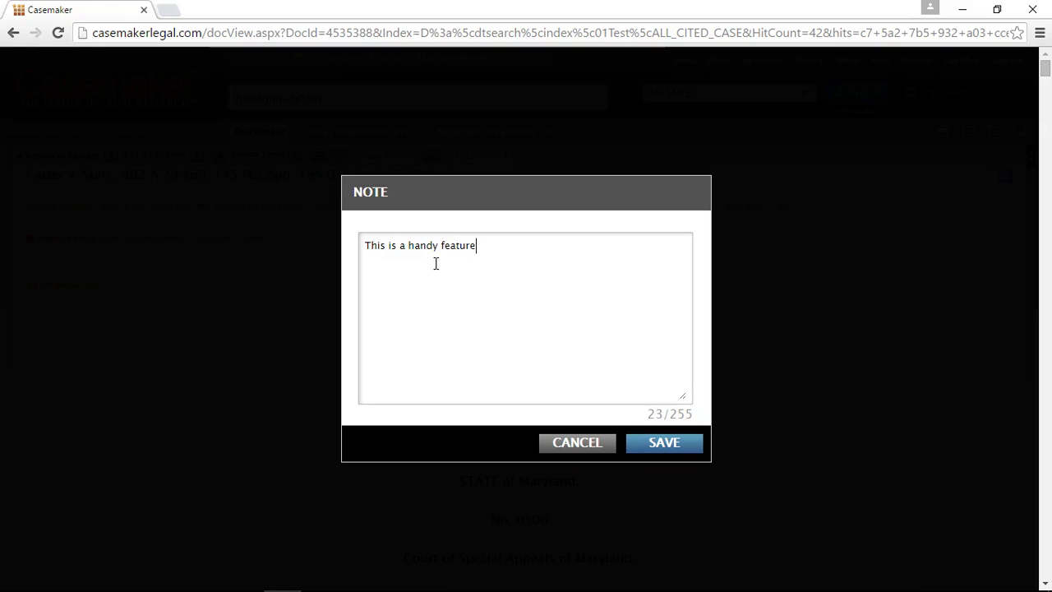
left_click(667, 442)
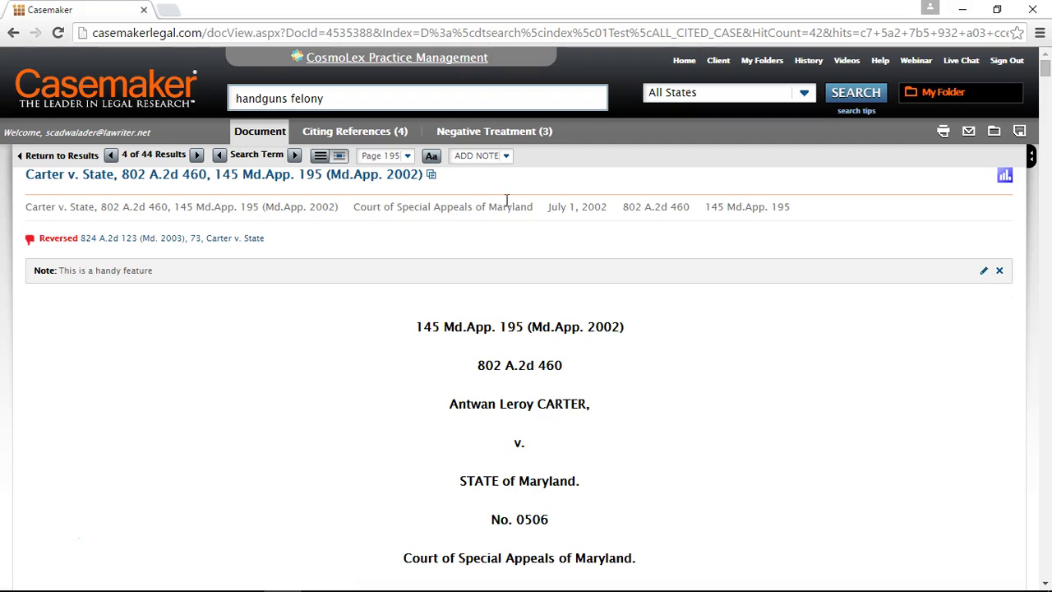
Step: Hide the document's notes, show them again, and delete the note at the start of the opinion
left_click(505, 159)
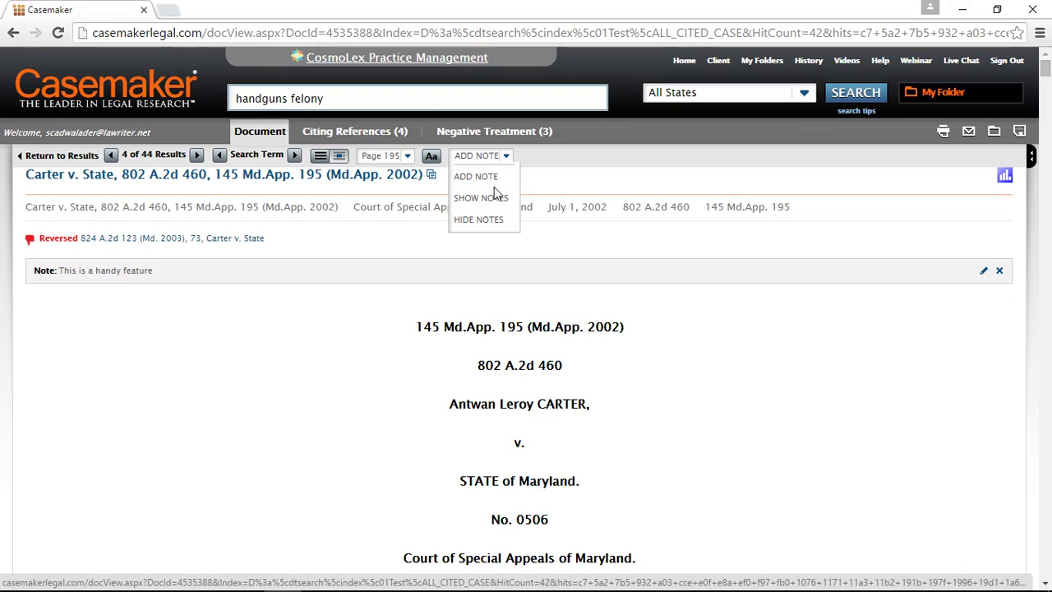
left_click(488, 220)
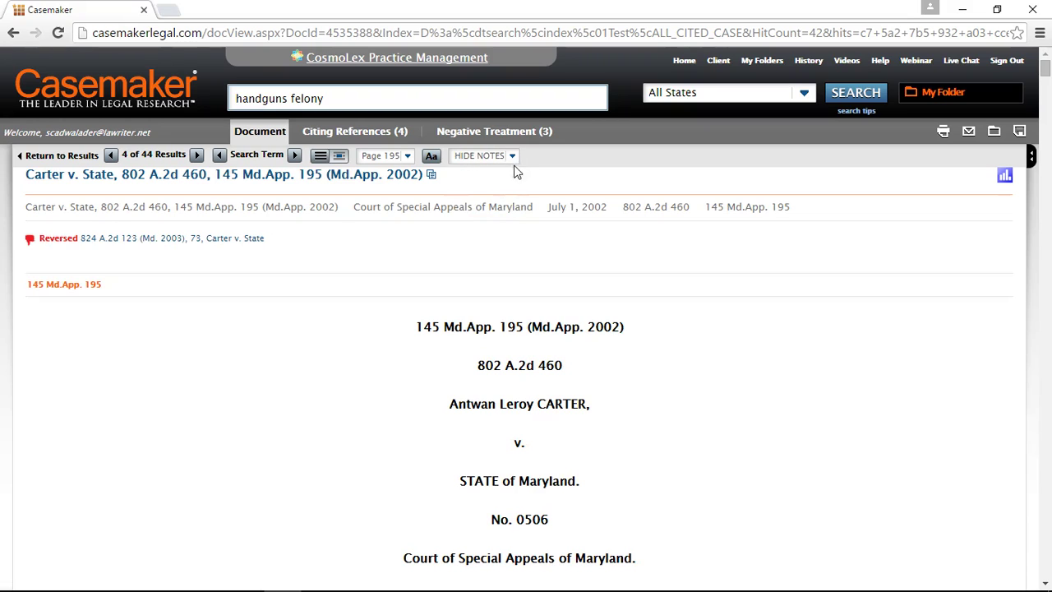
left_click(511, 157)
left_click(498, 198)
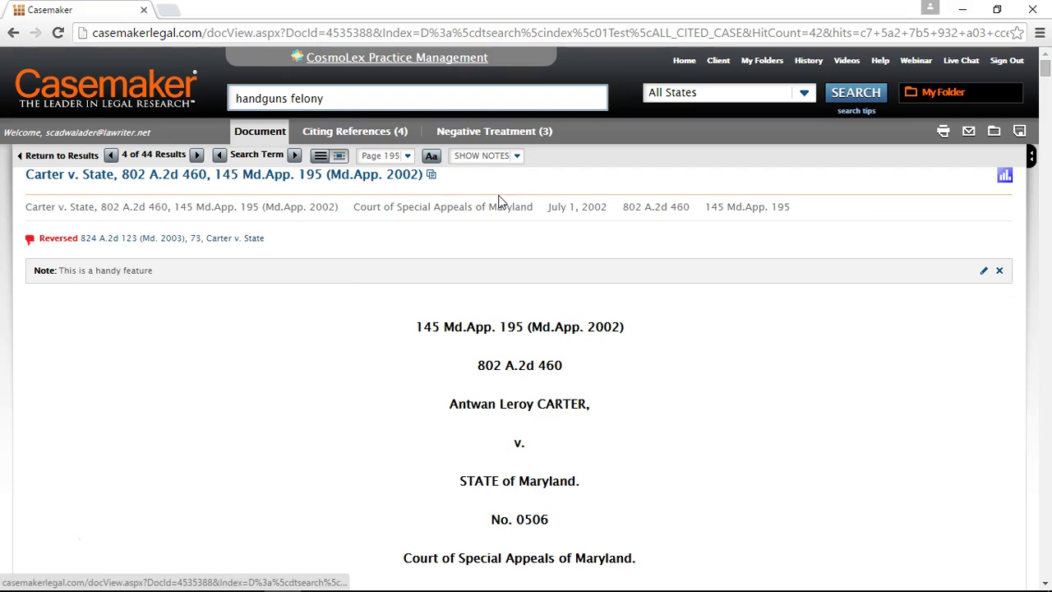
left_click(1001, 274)
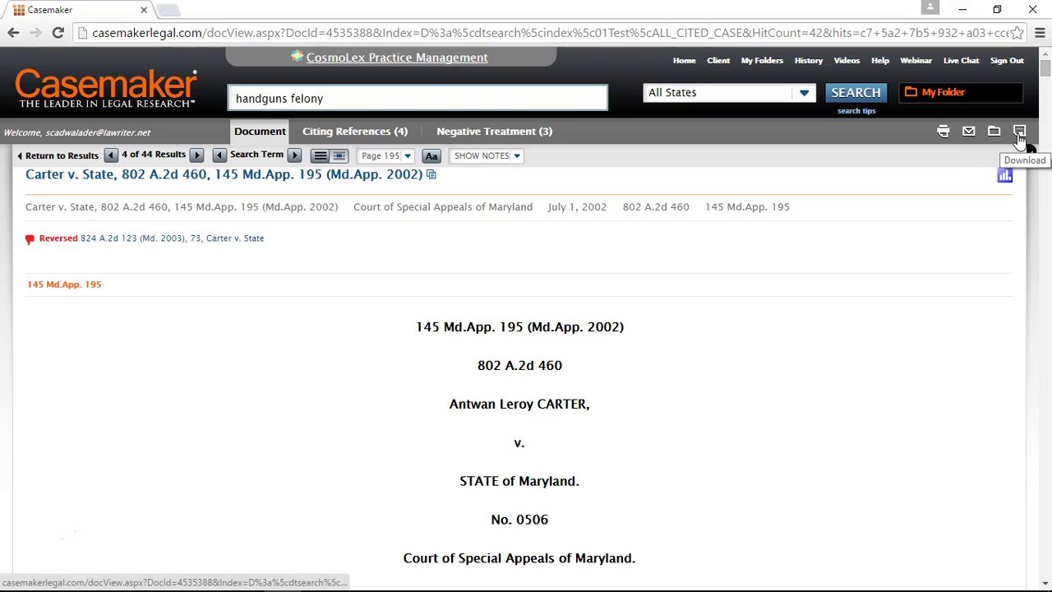
Step: Try PDF print options for term highlighting, citing references, negative treatment, notes and a cover page, and cancel the print
left_click(944, 136)
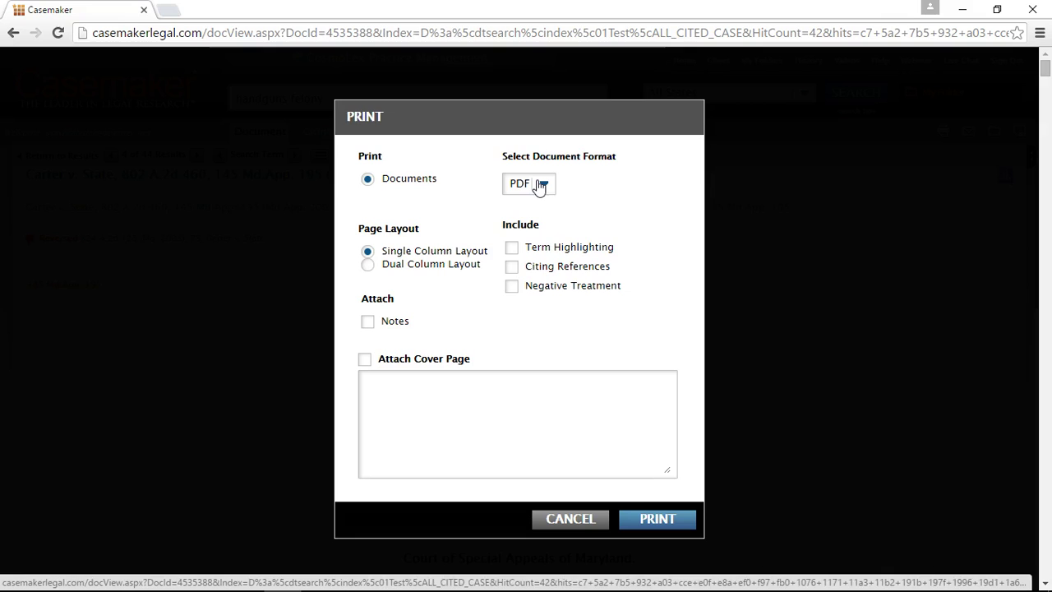
left_click(539, 185)
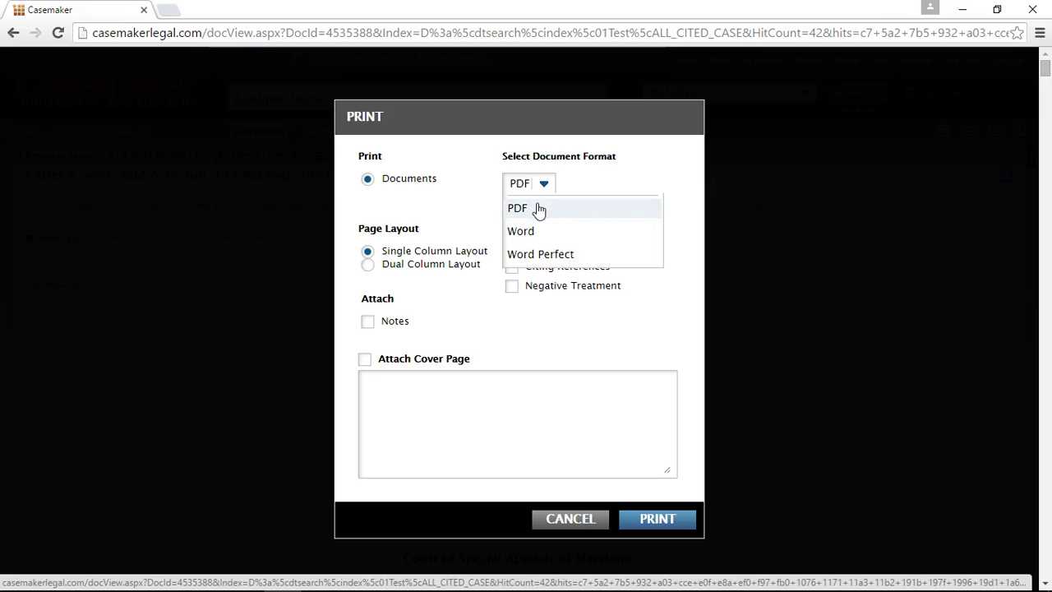
left_click(449, 209)
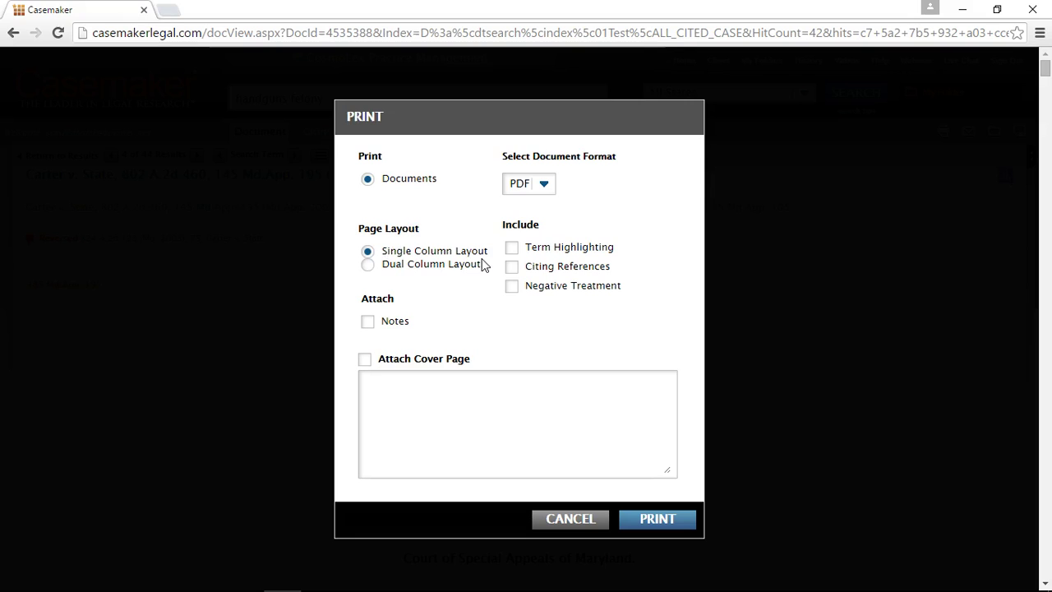
left_click(511, 253)
left_click(511, 270)
left_click(516, 293)
left_click(367, 328)
left_click(366, 362)
left_click(392, 390)
left_click(570, 519)
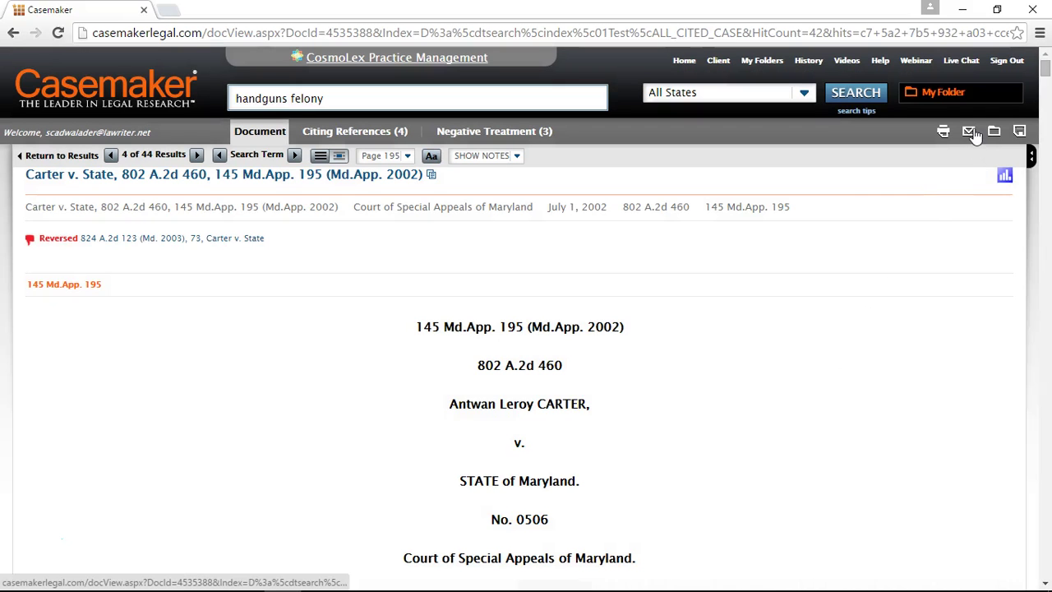
Step: Look over the case's email, download and save-to-folder options, closing each without sending or saving anything
left_click(969, 132)
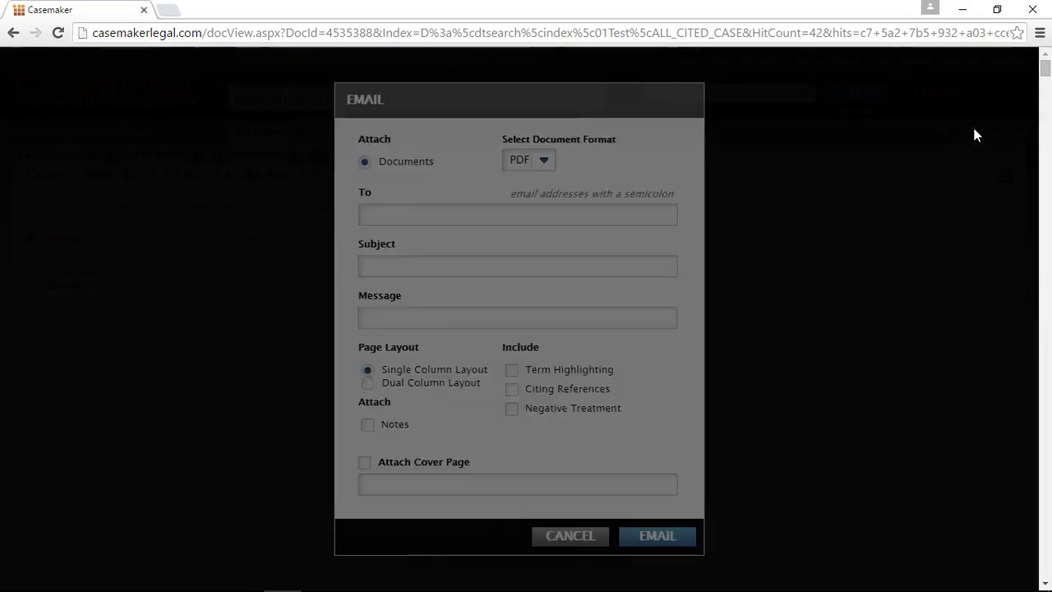
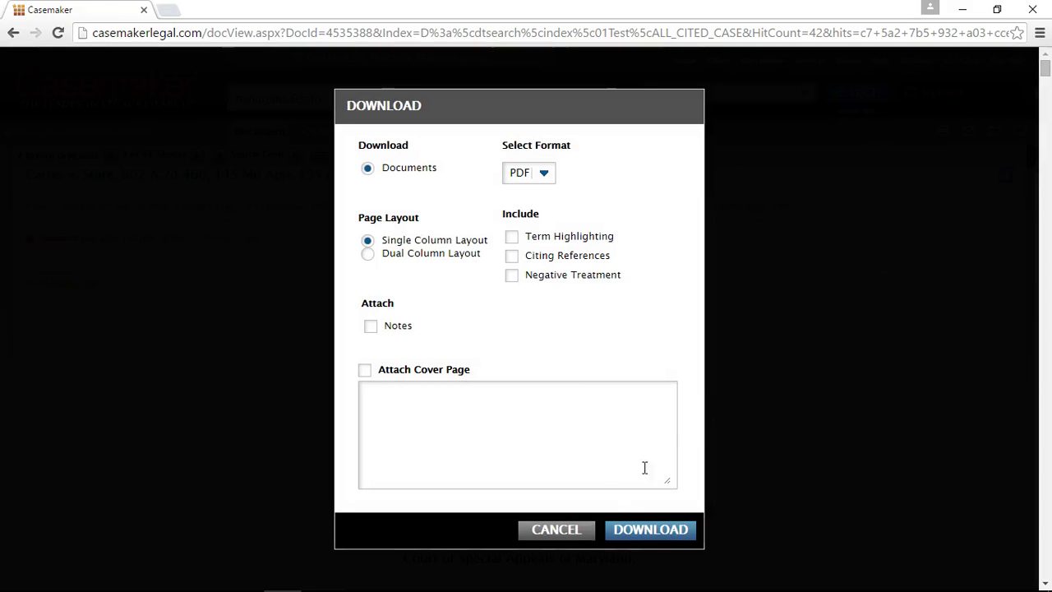
left_click(573, 544)
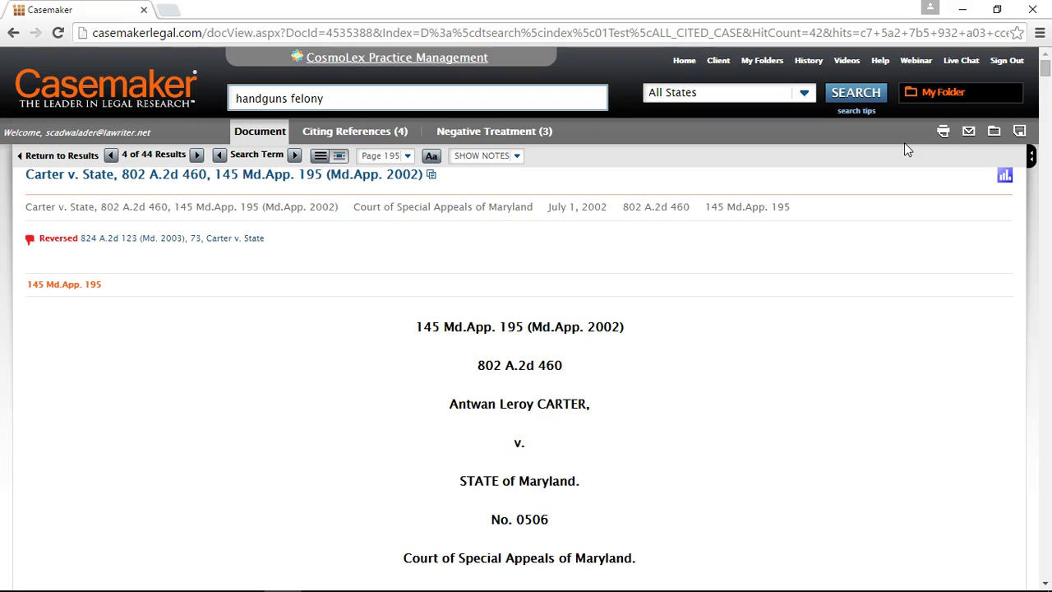
left_click(993, 133)
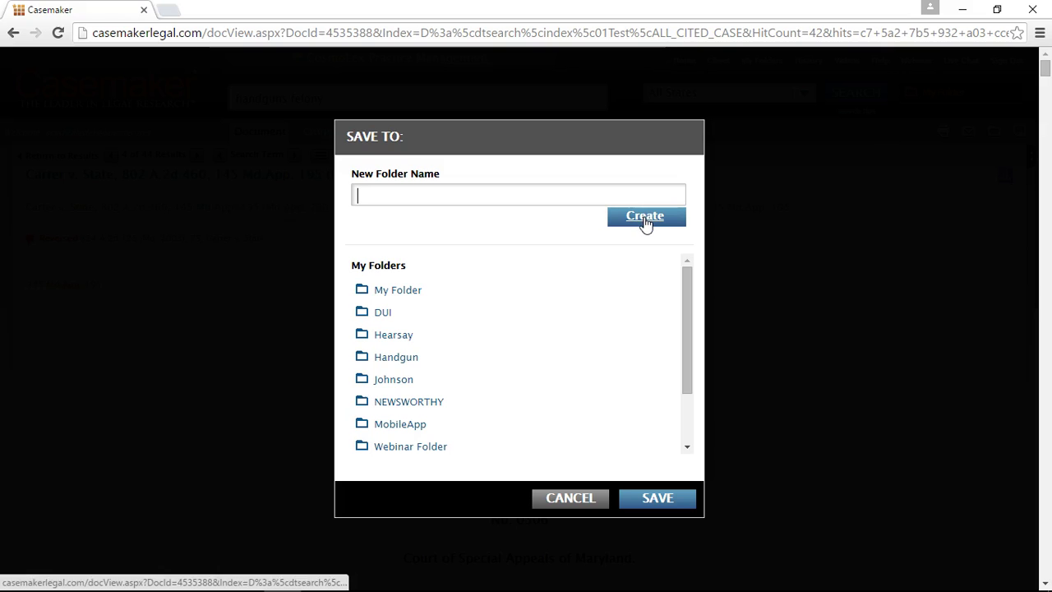
left_click(571, 500)
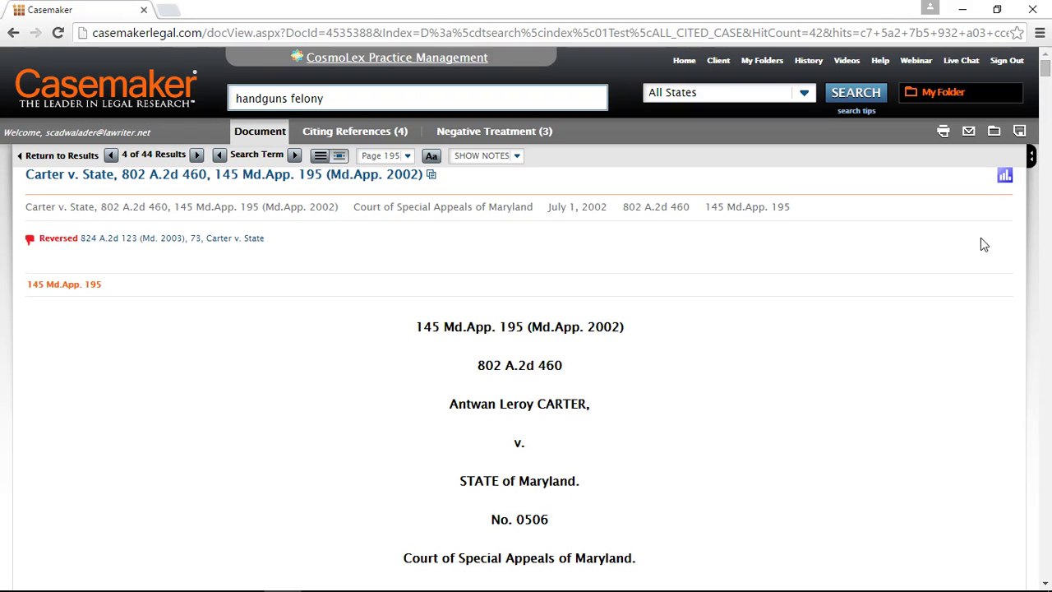
Step: Save the open case to Webinar Folder
left_click(995, 131)
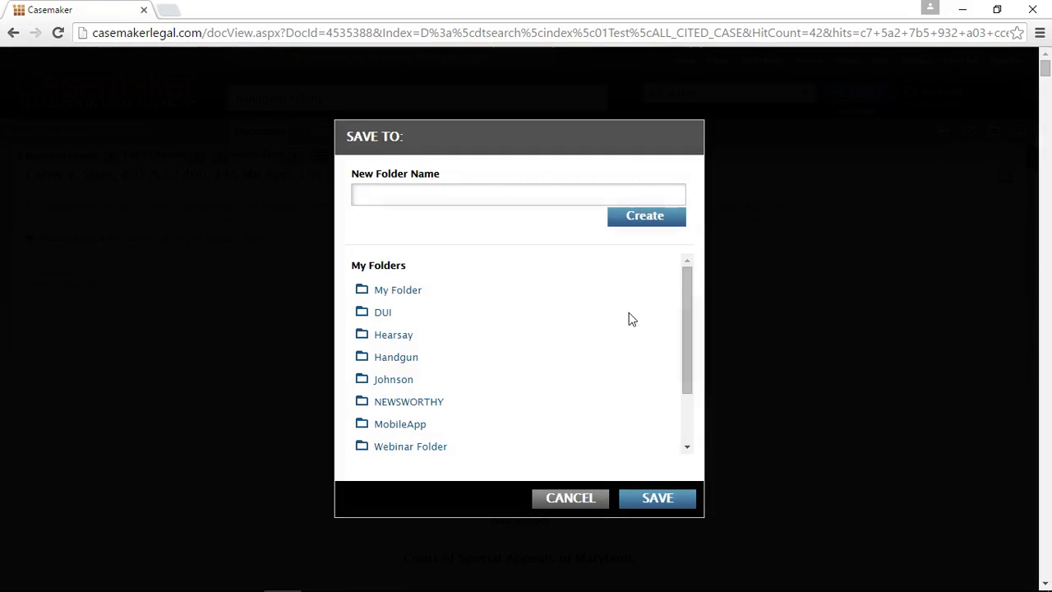
left_click(402, 450)
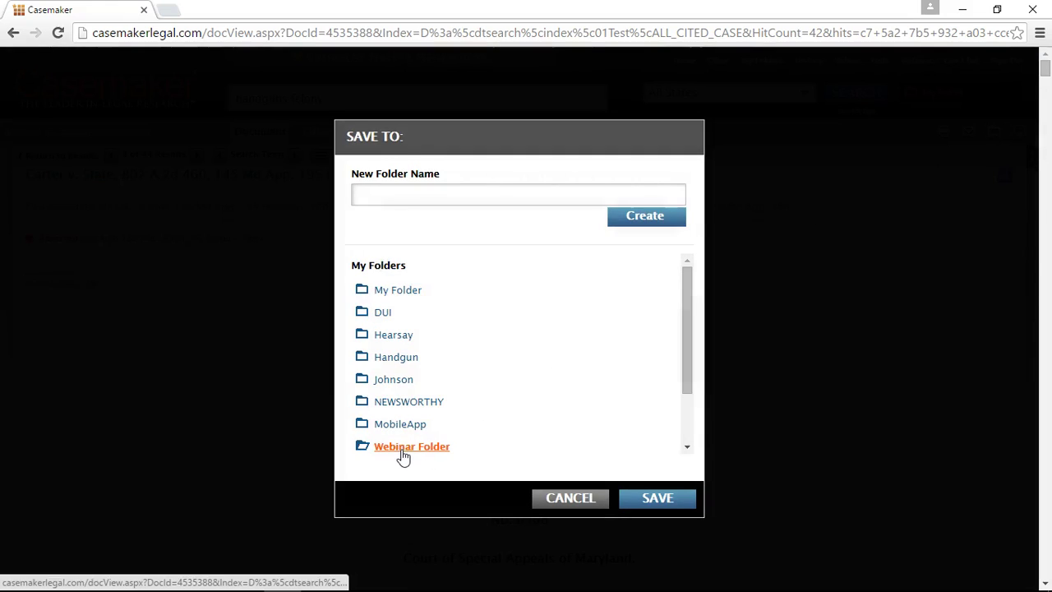
left_click(645, 511)
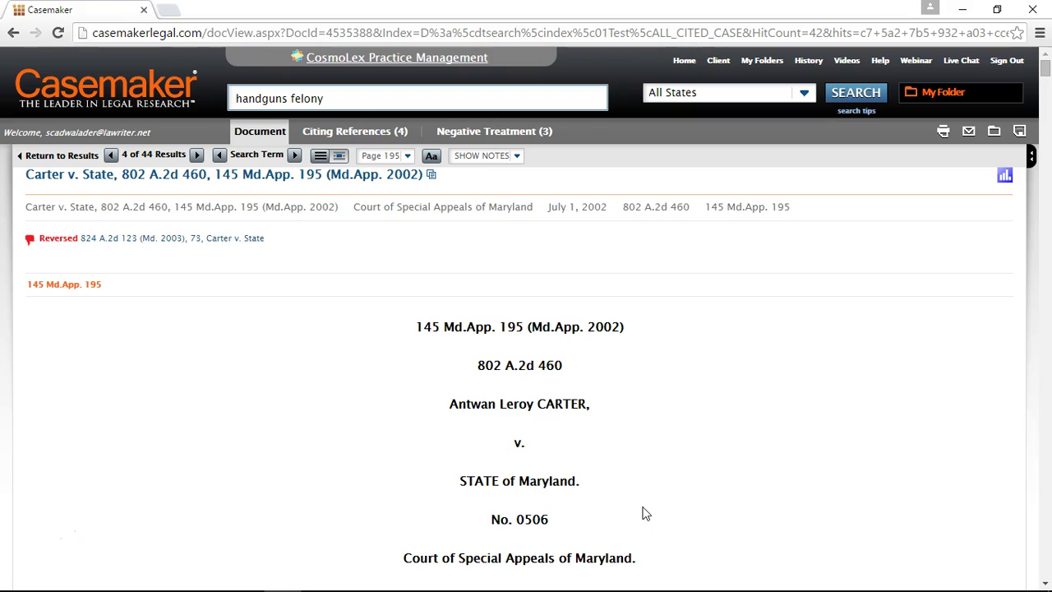
Step: Make Webinar Folder the active folder in the page header and drop the case title into it
left_click(934, 98)
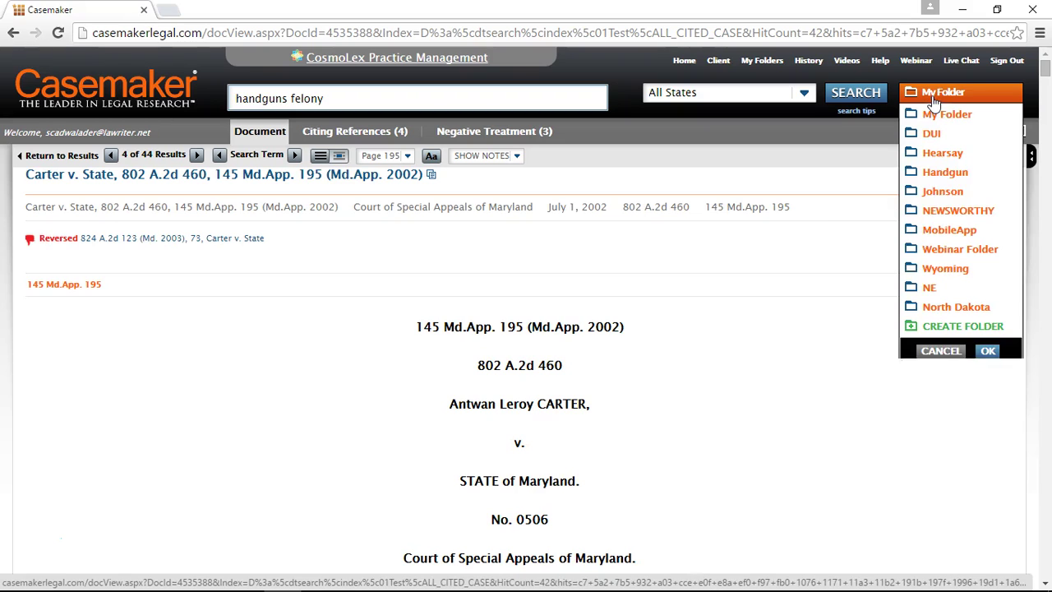
left_click(941, 250)
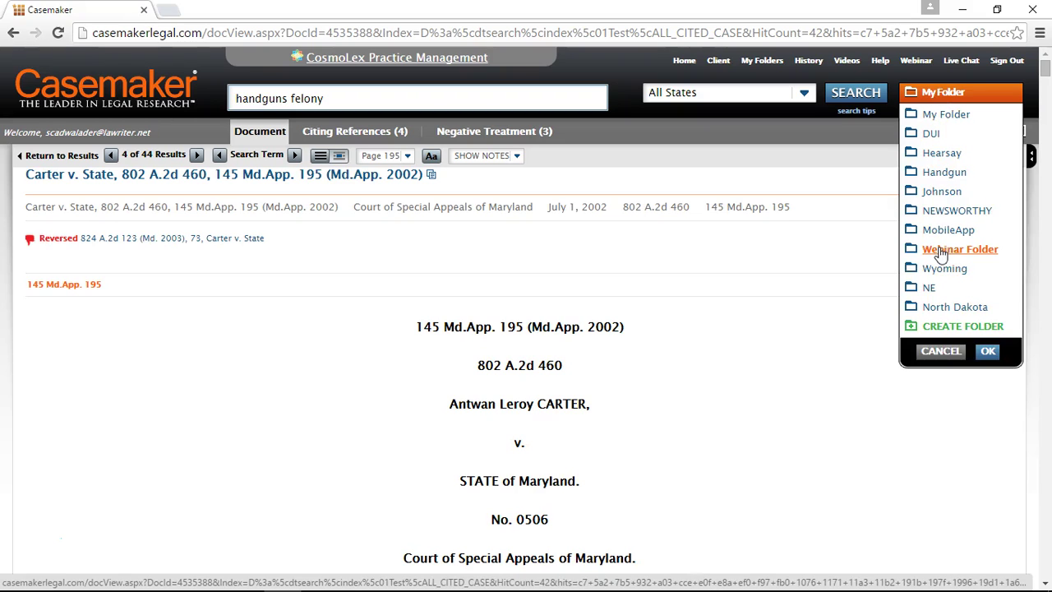
left_click(988, 352)
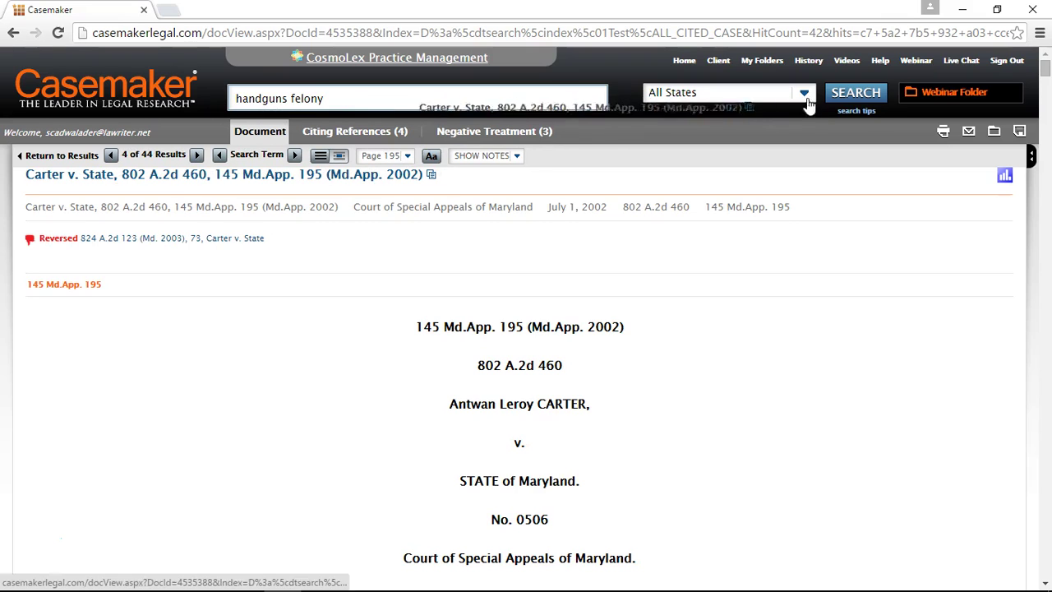
left_click_drag(878, 117, 936, 98)
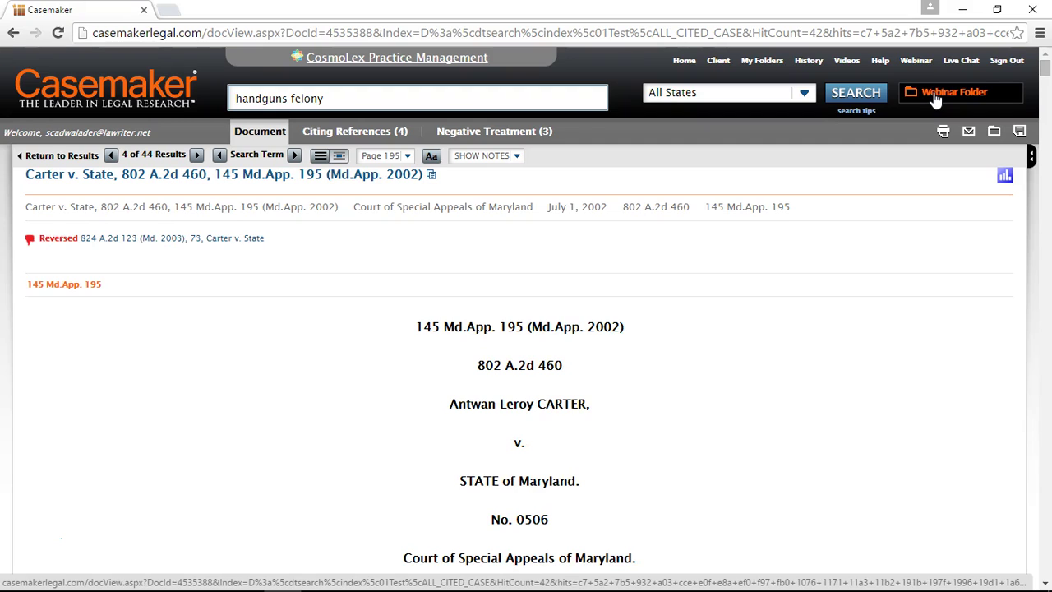
Step: View the saved cases in Webinar Folder, look at the folder options, and select and deselect the first case
left_click(769, 64)
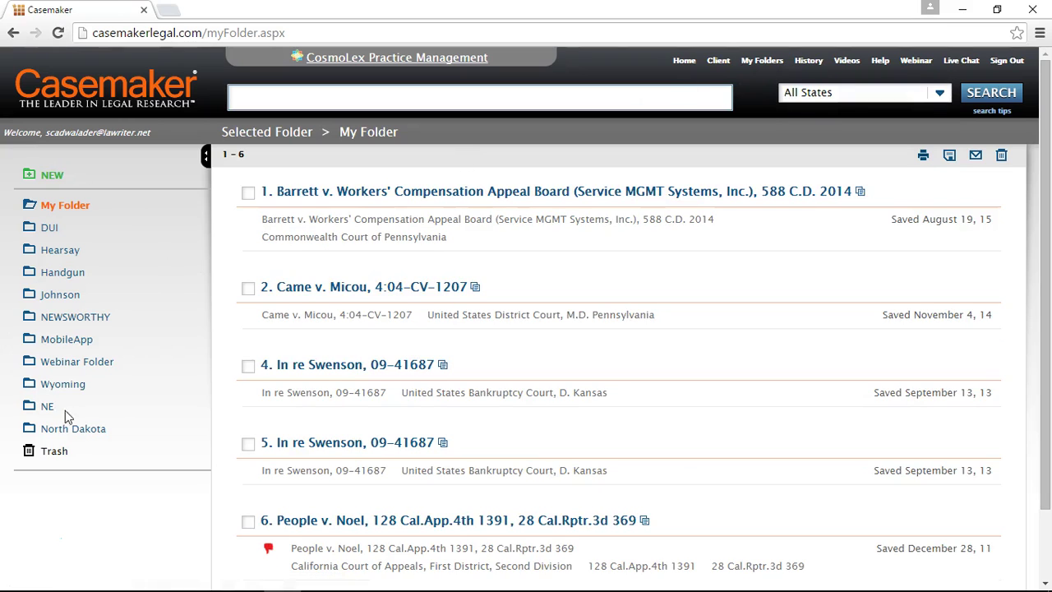
left_click(101, 370)
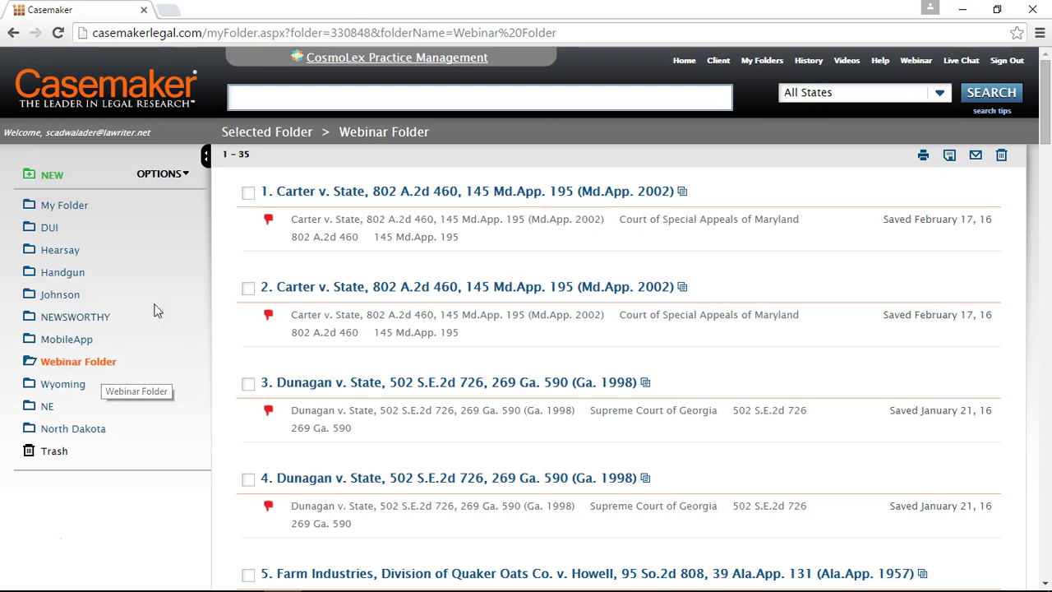
left_click(164, 174)
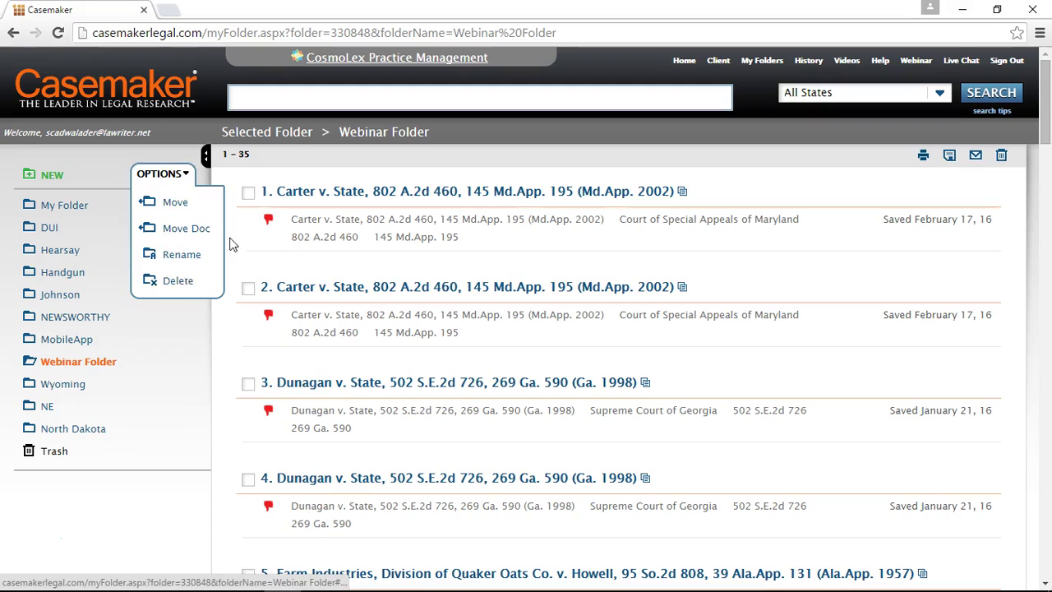
left_click(249, 193)
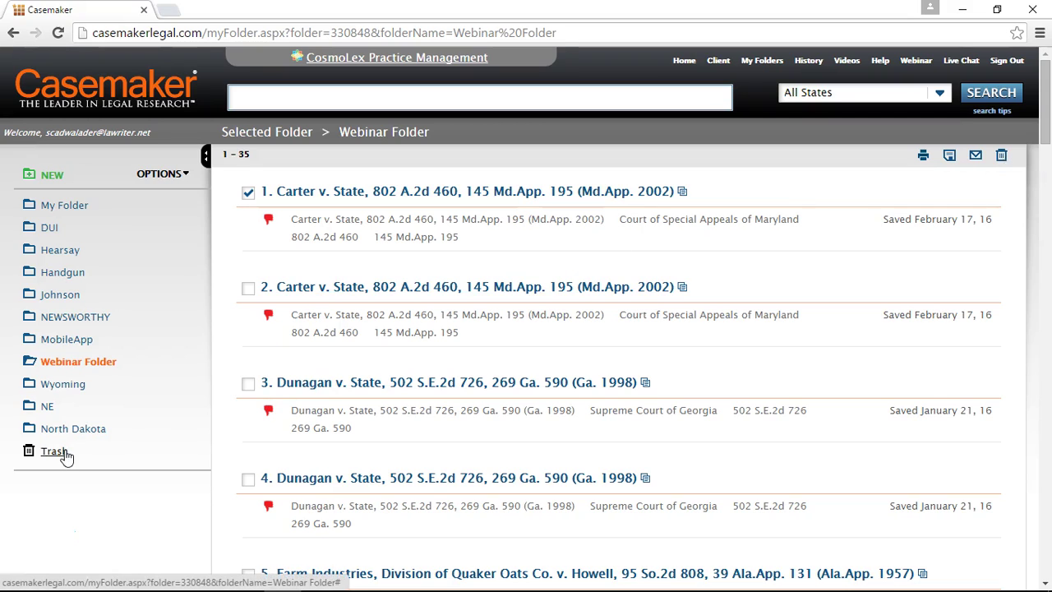
left_click(246, 194)
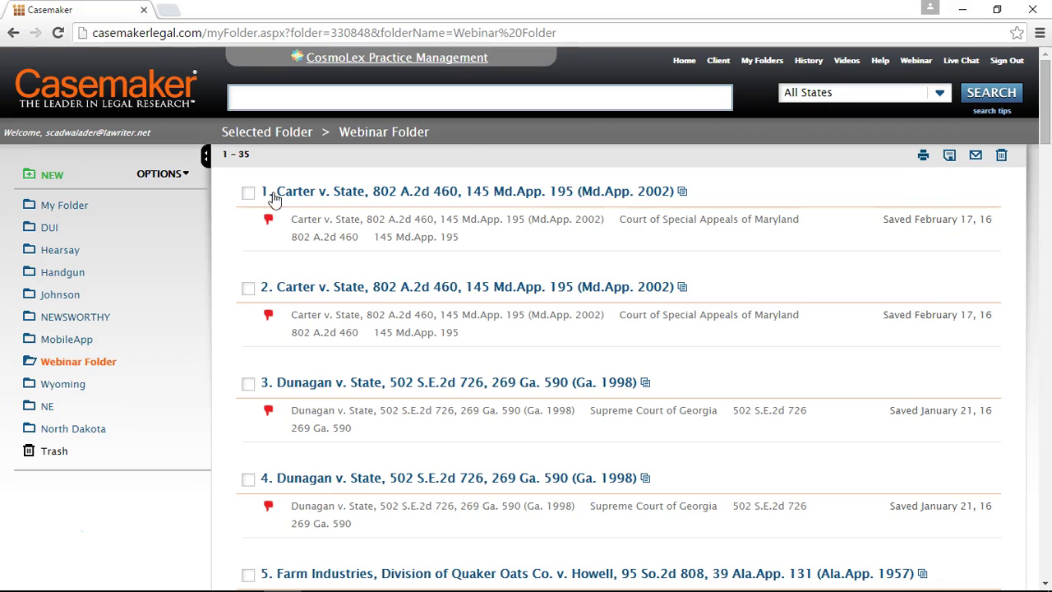
Step: View the client and matter page, look at the form for adding a client, and cancel it
left_click(726, 61)
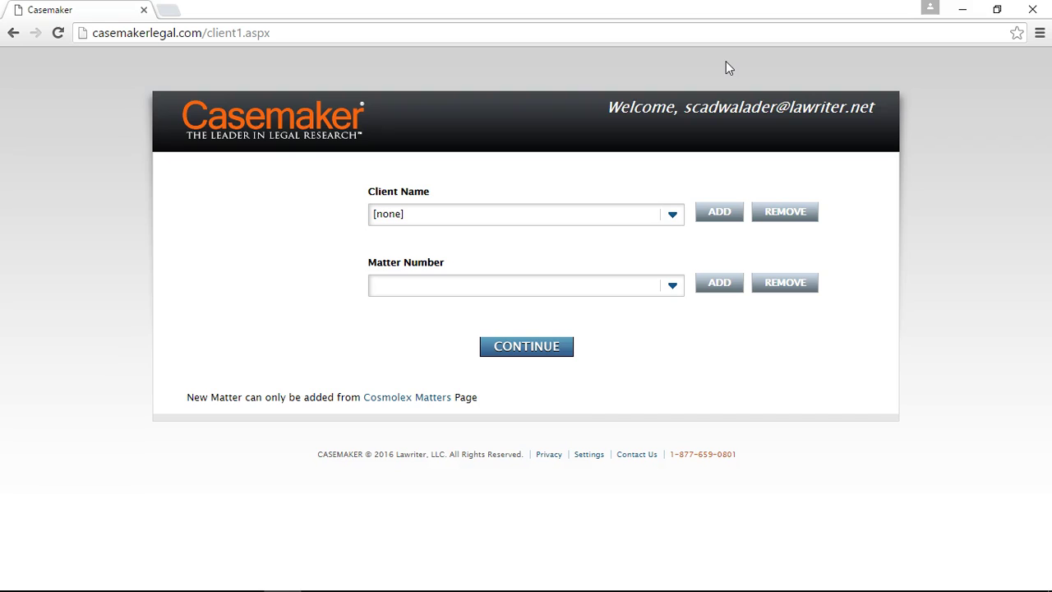
left_click(703, 213)
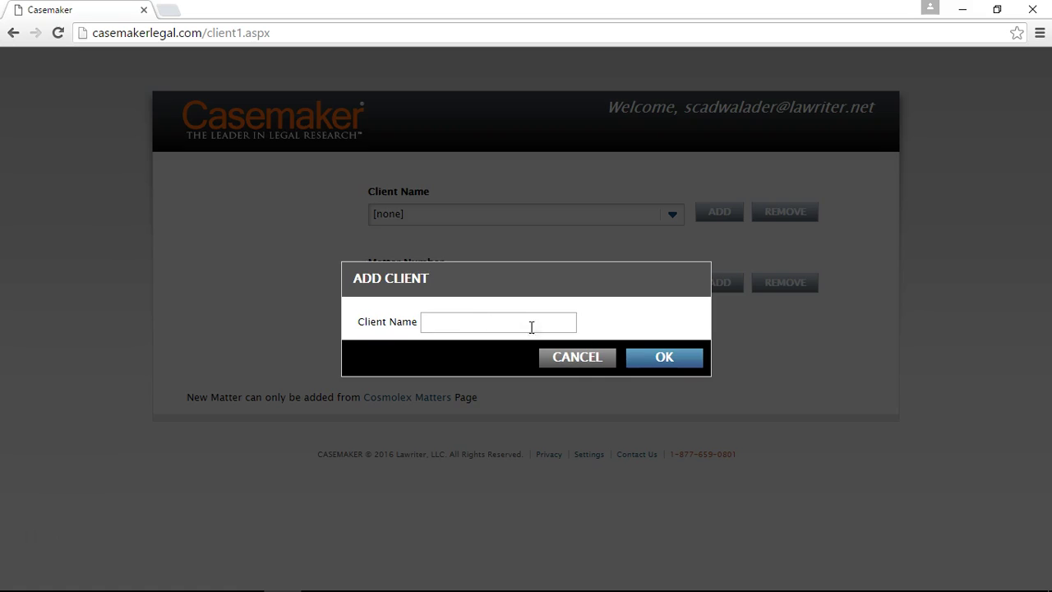
left_click(592, 366)
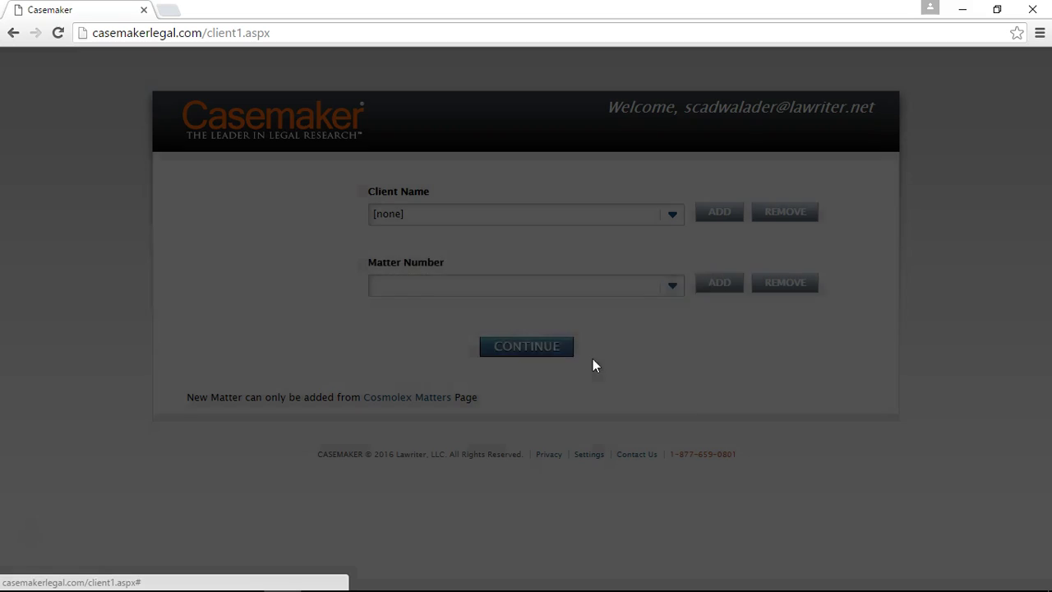
Step: Select the client Bugs Bunny, look at the form for adding a matter, and continue with the matter Daffy Duck
left_click(617, 219)
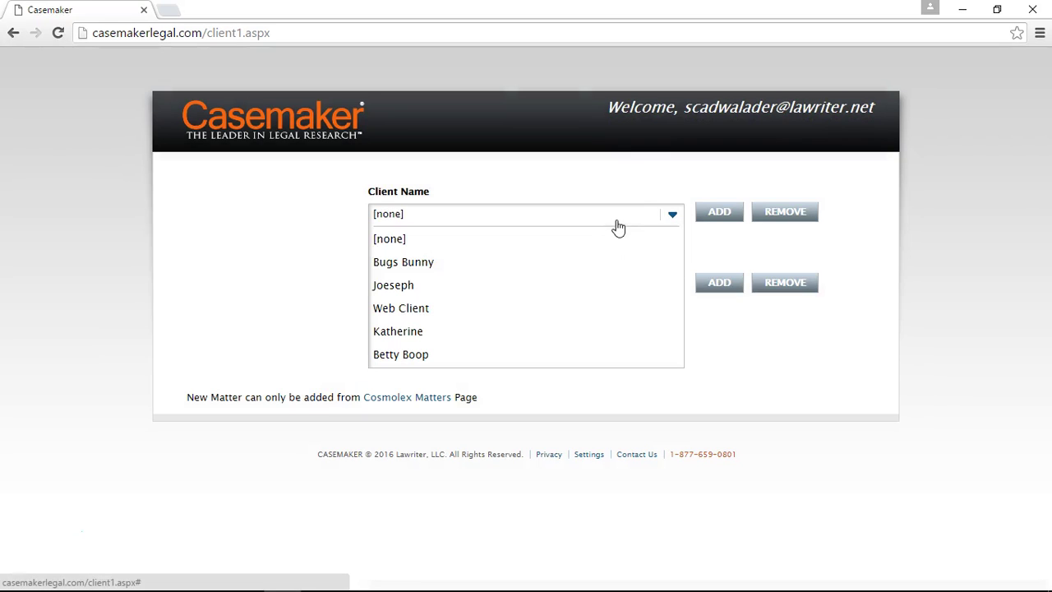
left_click(553, 268)
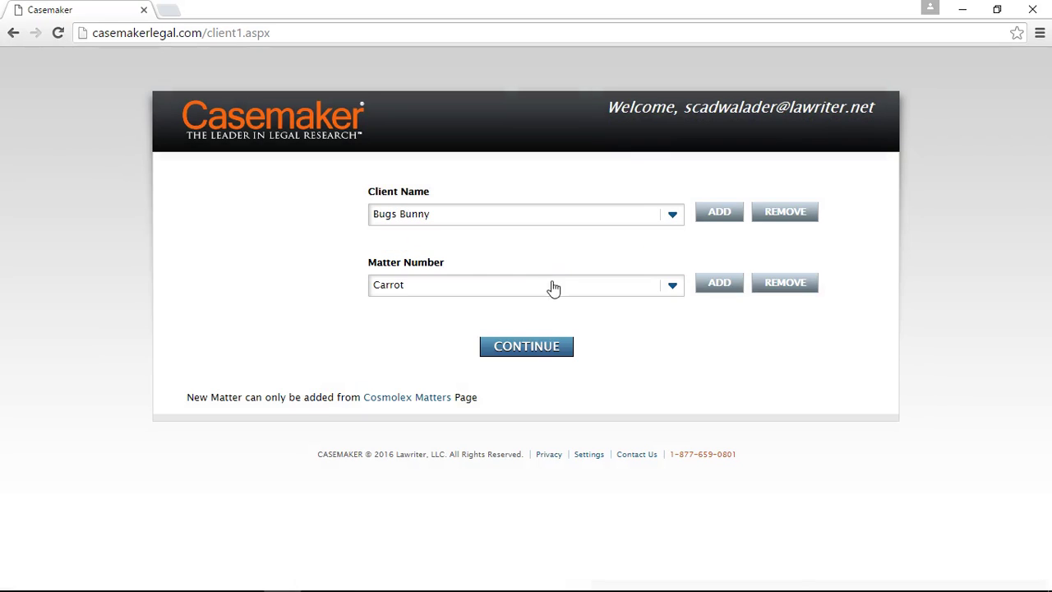
left_click(714, 288)
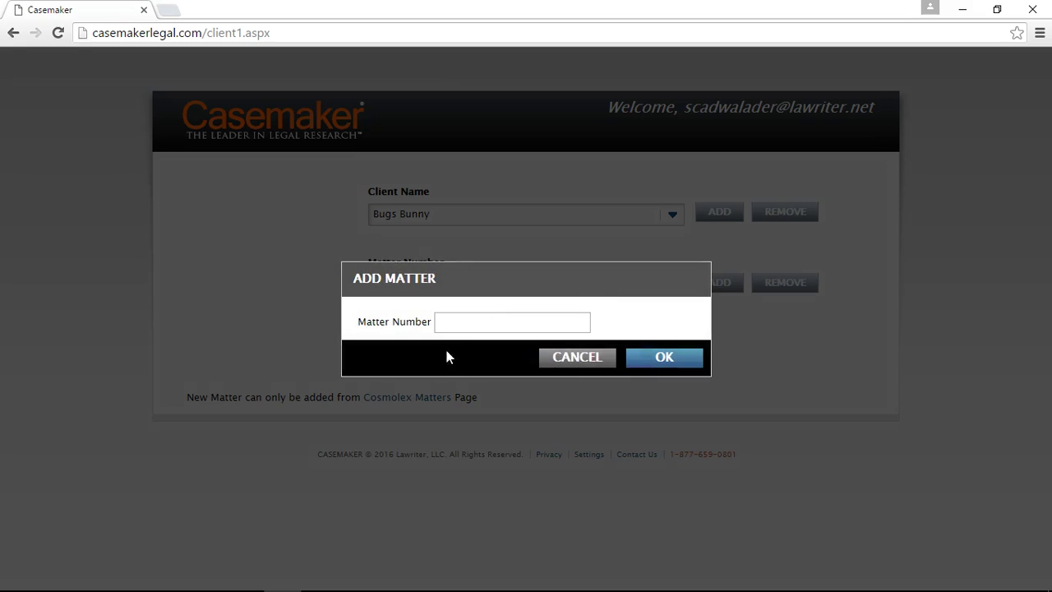
left_click(575, 358)
left_click(672, 285)
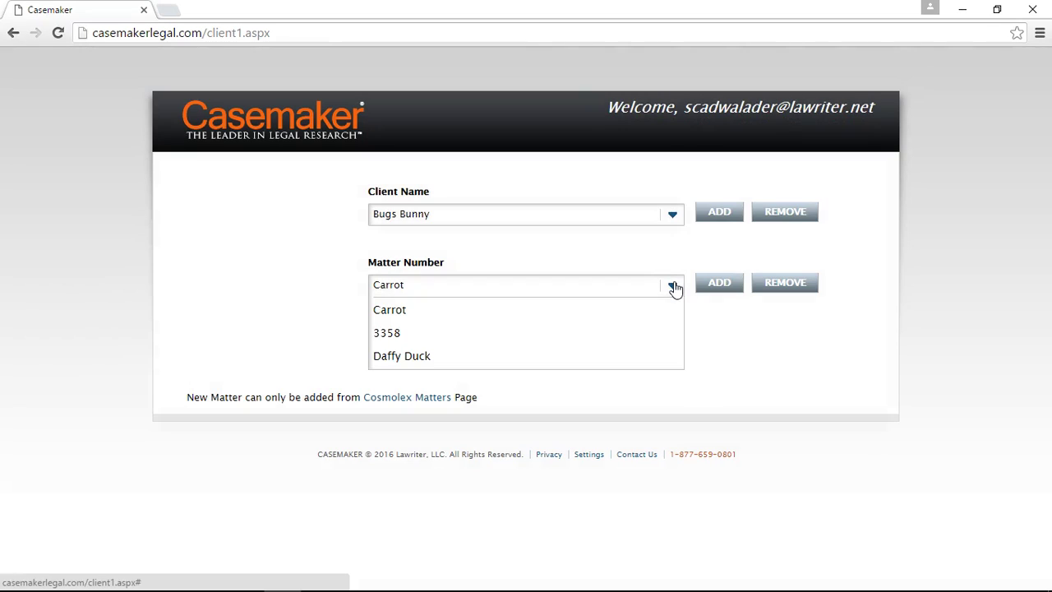
left_click(565, 356)
left_click(557, 360)
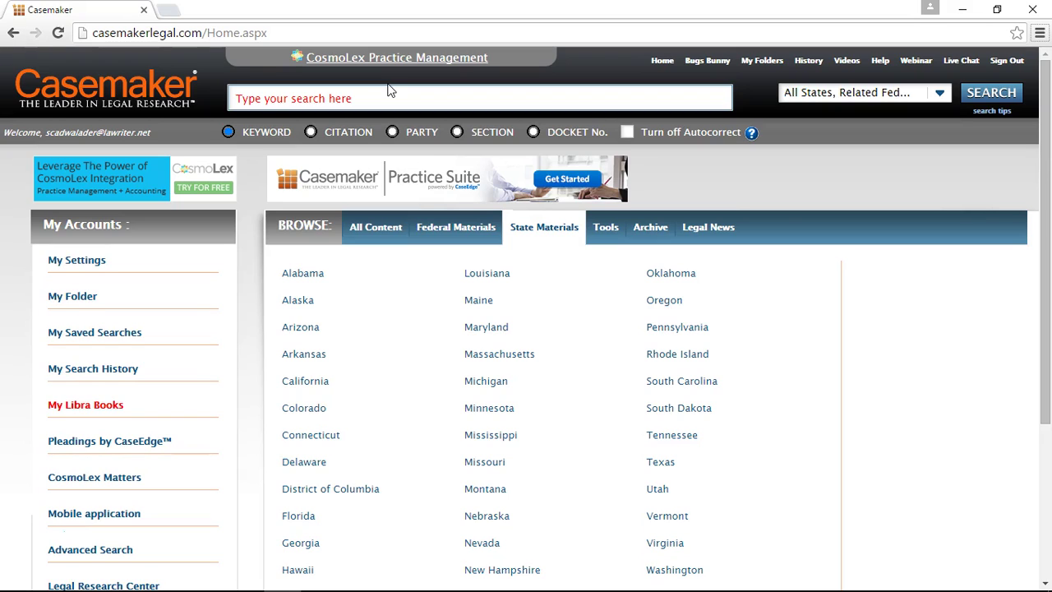
Step: Run a section search for 2-1-101 in Wyoming only, with related federal materials excluded
left_click(333, 96)
type("2")
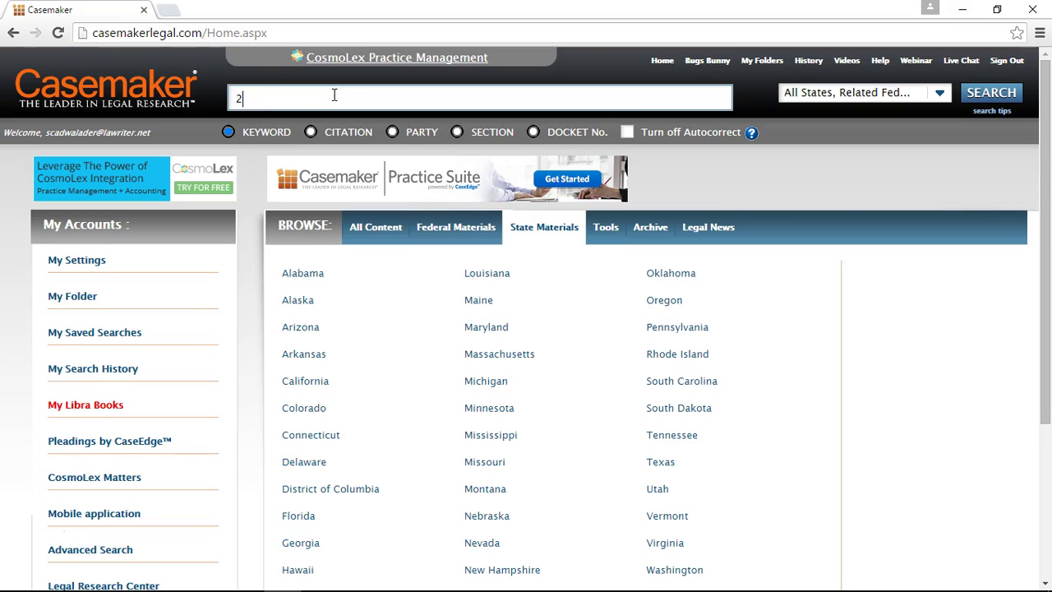
type("-1-101")
left_click(823, 99)
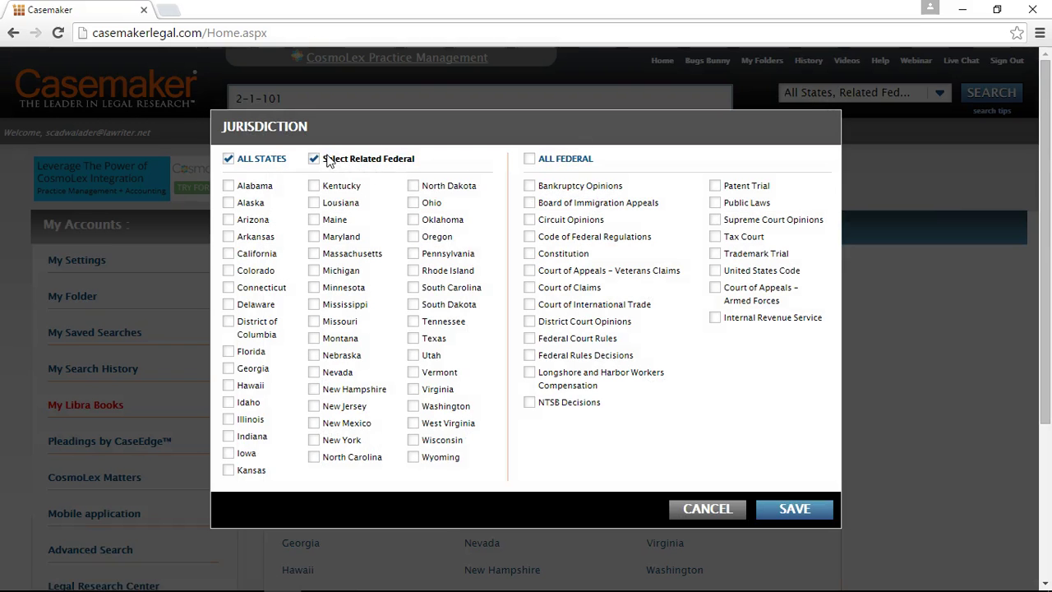
left_click(316, 160)
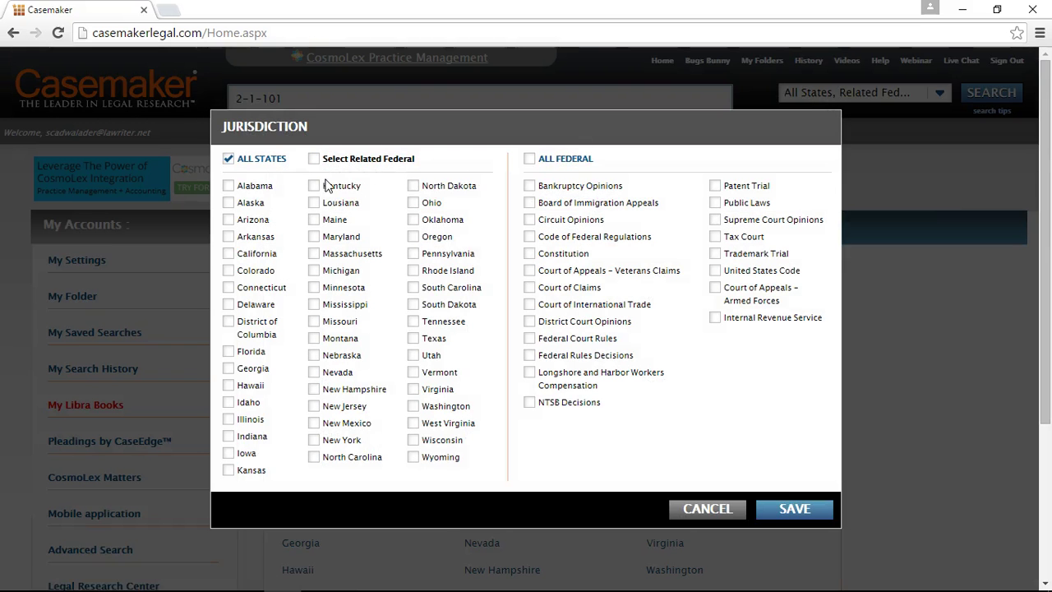
left_click(414, 458)
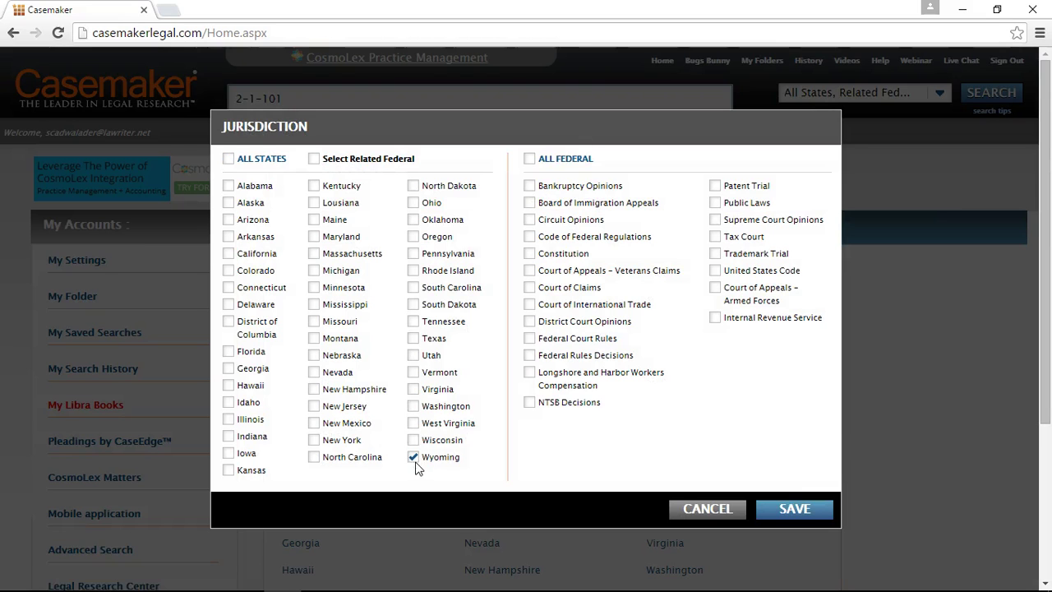
left_click(806, 511)
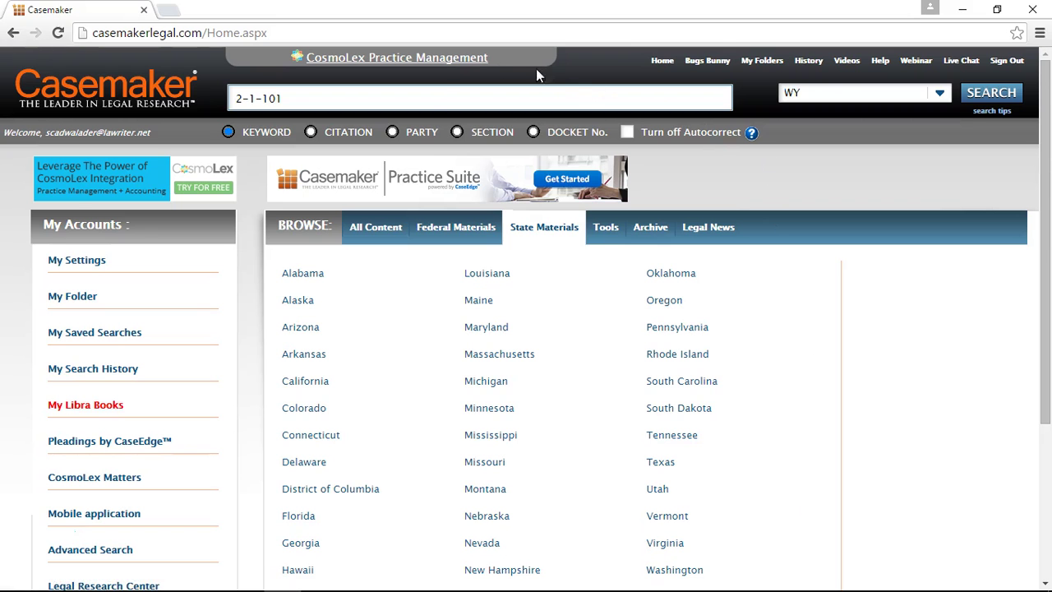
left_click(458, 134)
left_click(1005, 99)
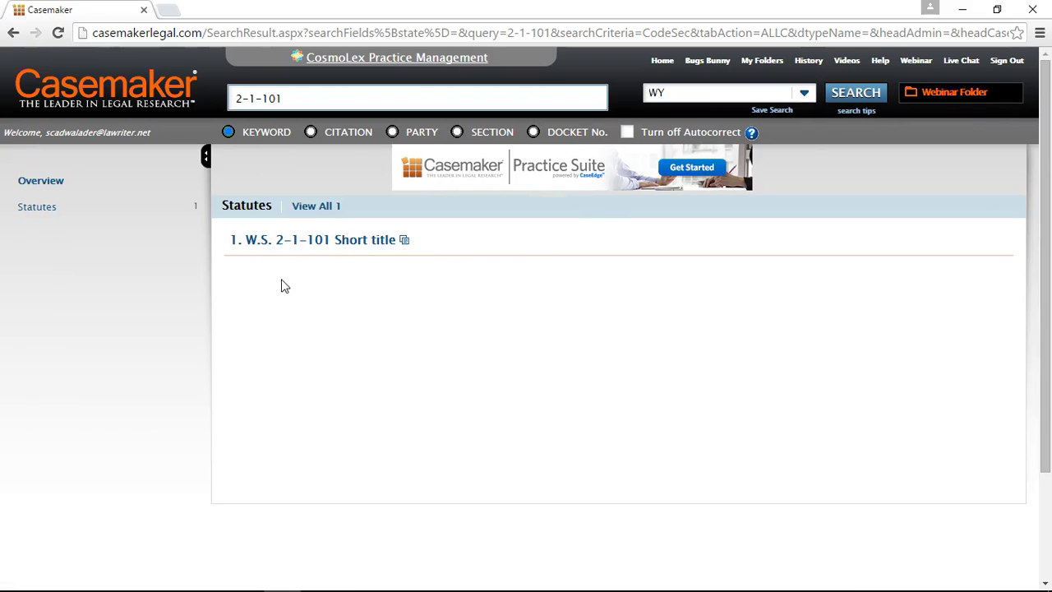
Step: Return to the home page and run a keyword search for 2-1-101 limited to Wyoming, without related federal materials
left_click(143, 79)
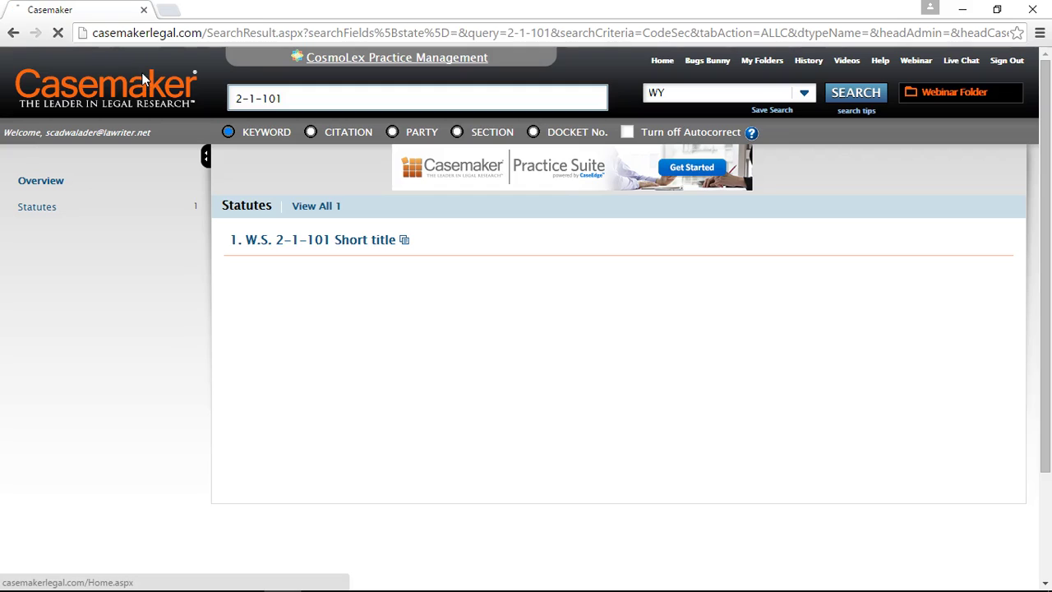
left_click(254, 99)
type("2-1-")
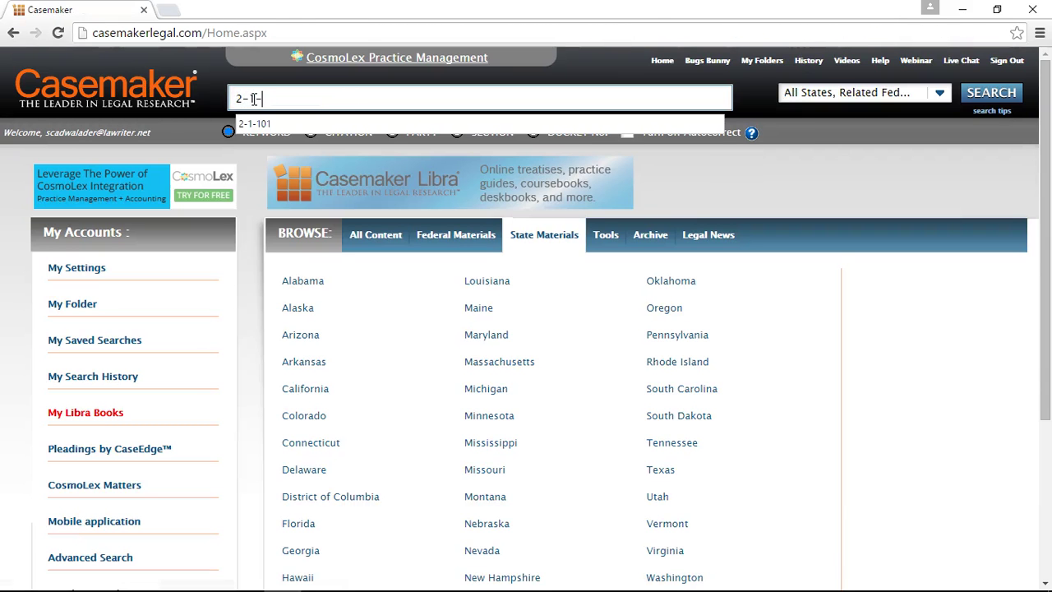
type("101")
left_click(805, 94)
left_click(315, 158)
left_click(413, 457)
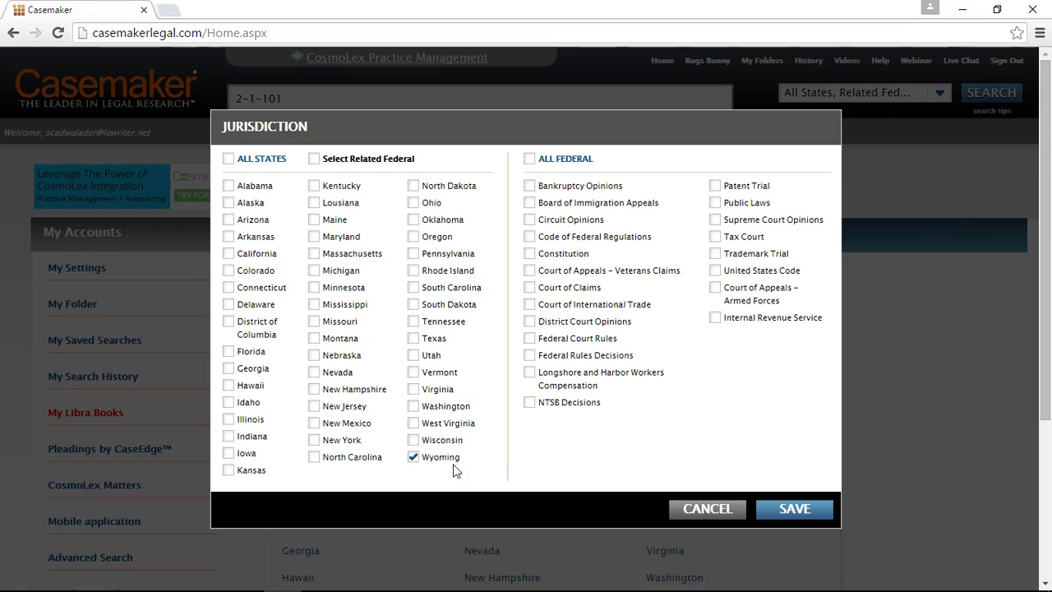
left_click(776, 511)
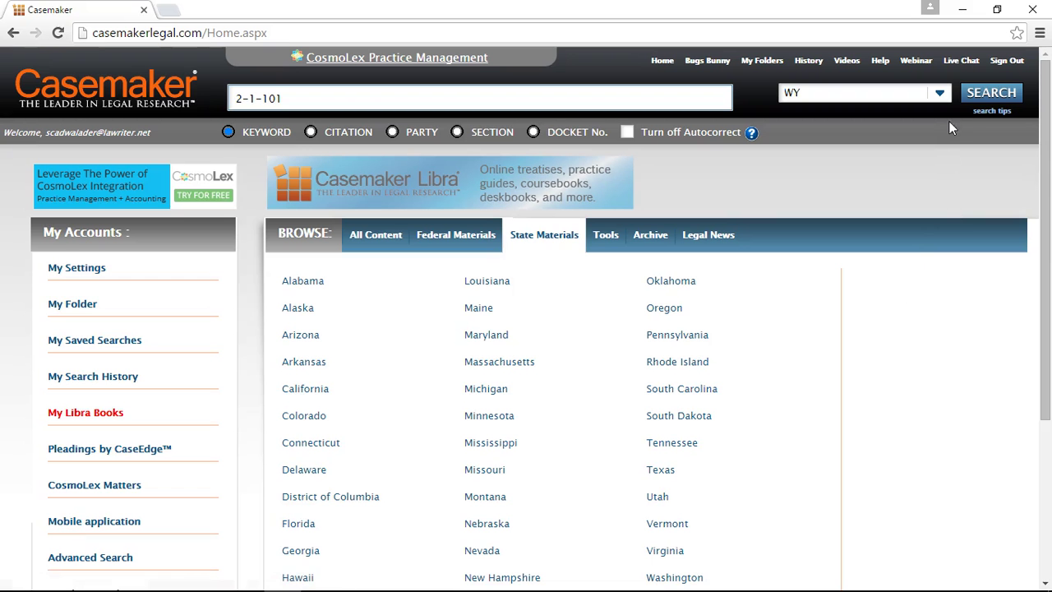
left_click(977, 94)
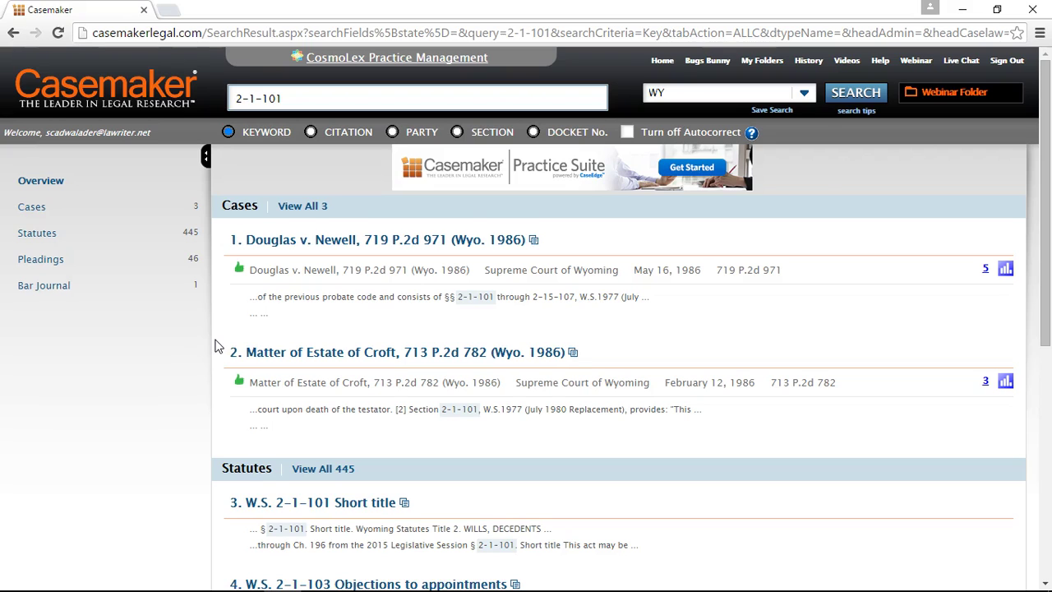
Step: Start over from the home page and run a citation search for 256sw3d72 across all states and related federal materials
left_click(172, 109)
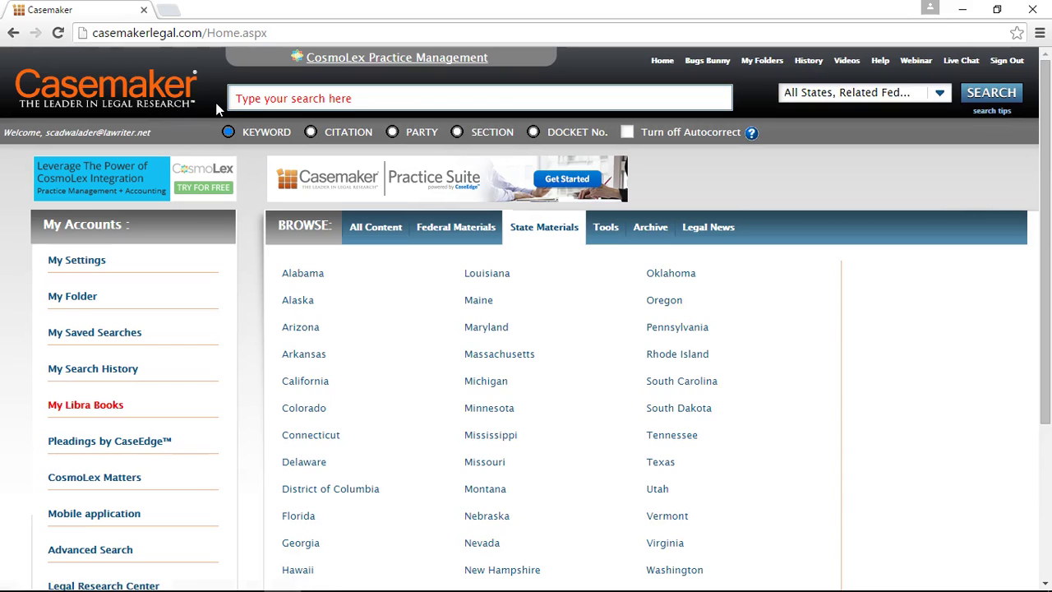
left_click(257, 104)
type("256sw3d72")
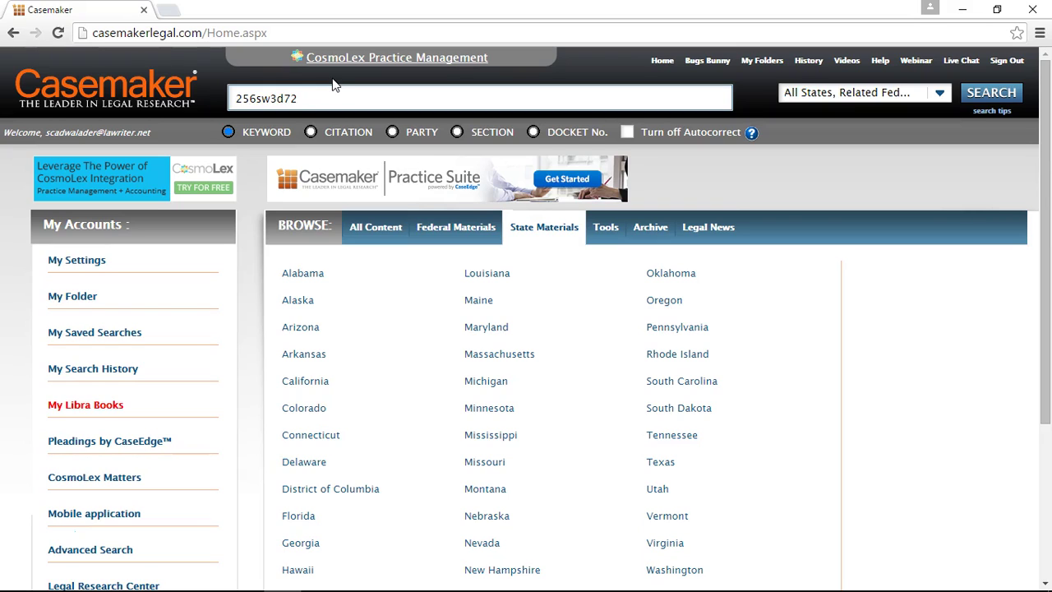
key("Return")
left_click(310, 134)
left_click(1006, 94)
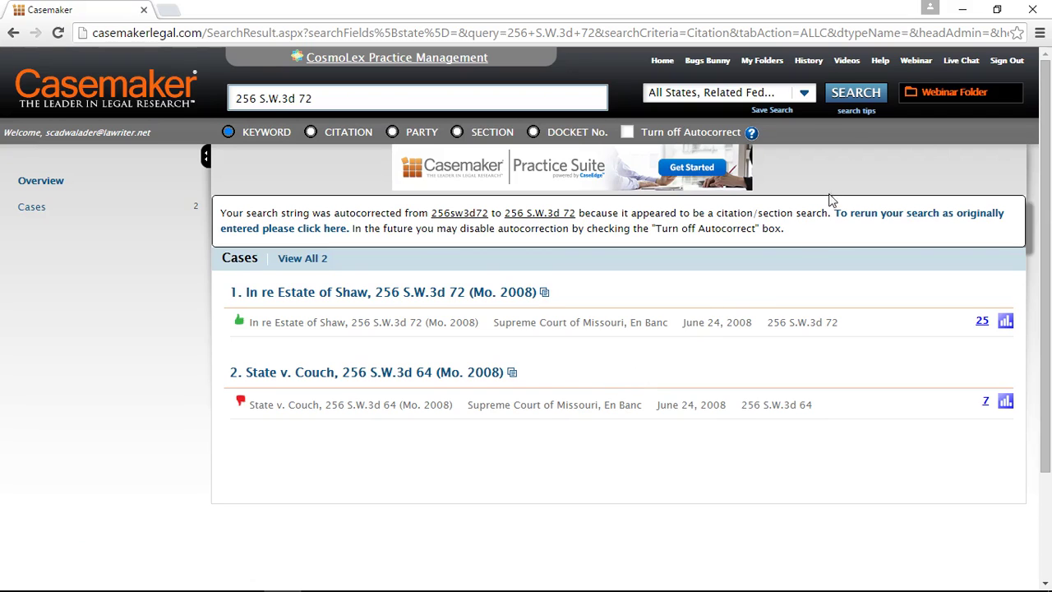
Step: View the search history, the recorded tutorial videos and the help page
left_click(807, 62)
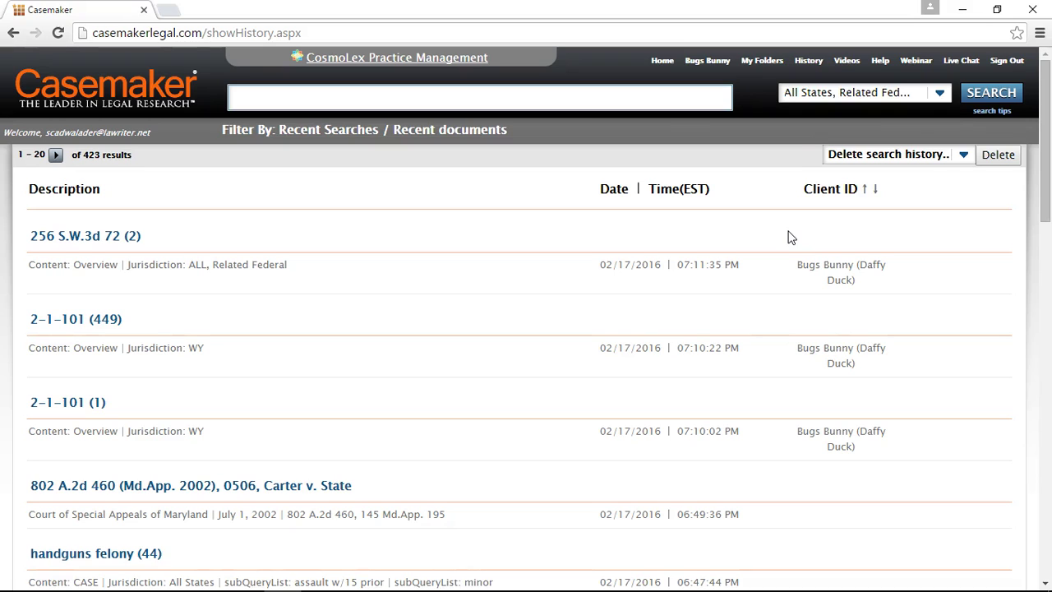
left_click(851, 66)
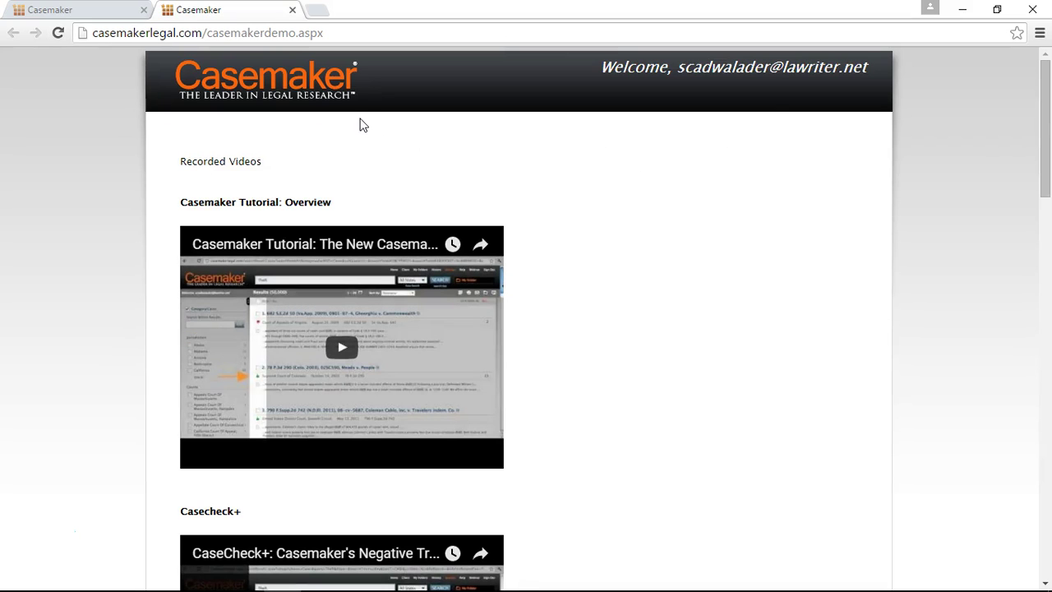
left_click(292, 10)
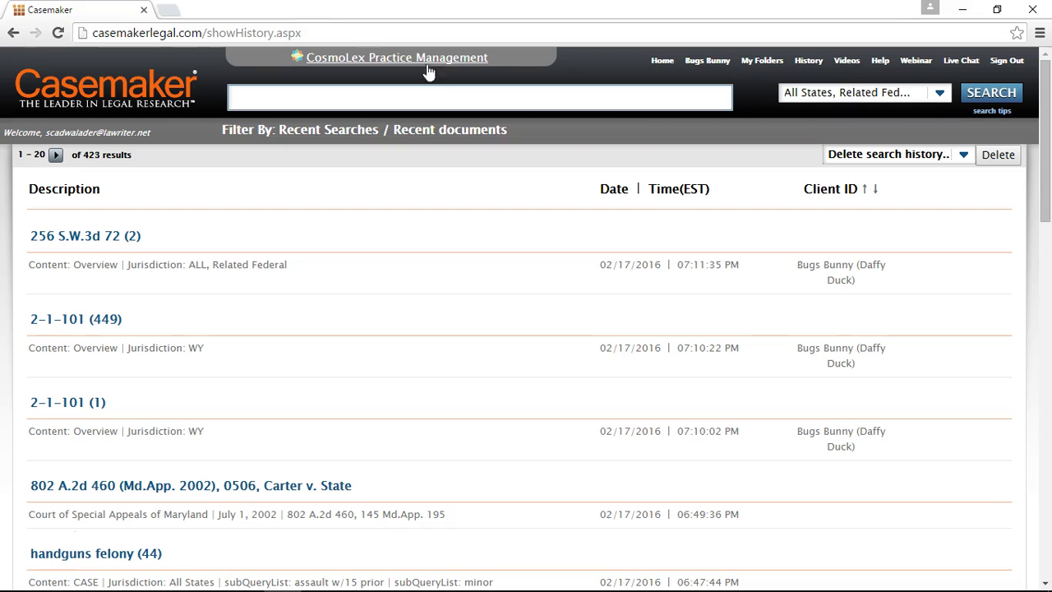
left_click(880, 61)
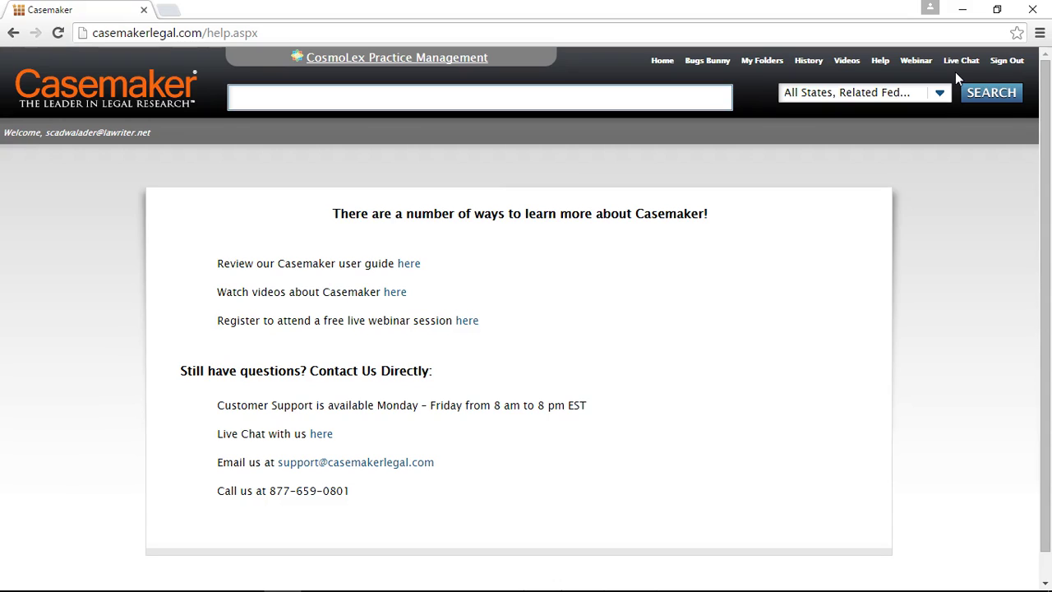
Step: Sign out and review the session summary, including its listed searches, client entries and total time
left_click(1007, 71)
left_click(1008, 62)
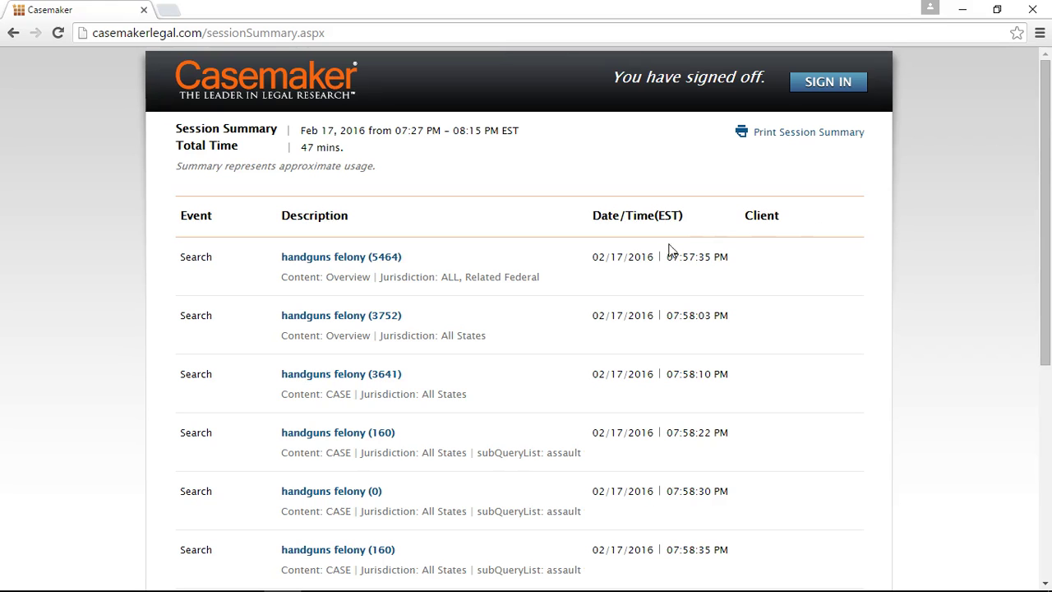
scroll(716, 298, "down", 1)
scroll(716, 299, "down", 3)
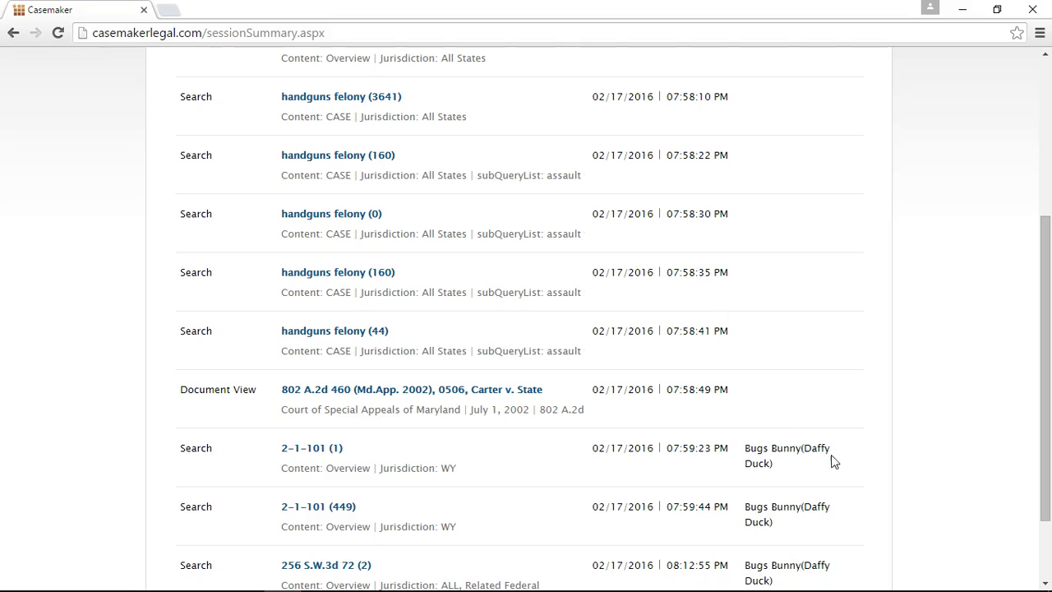
scroll(789, 458, "up", 4)
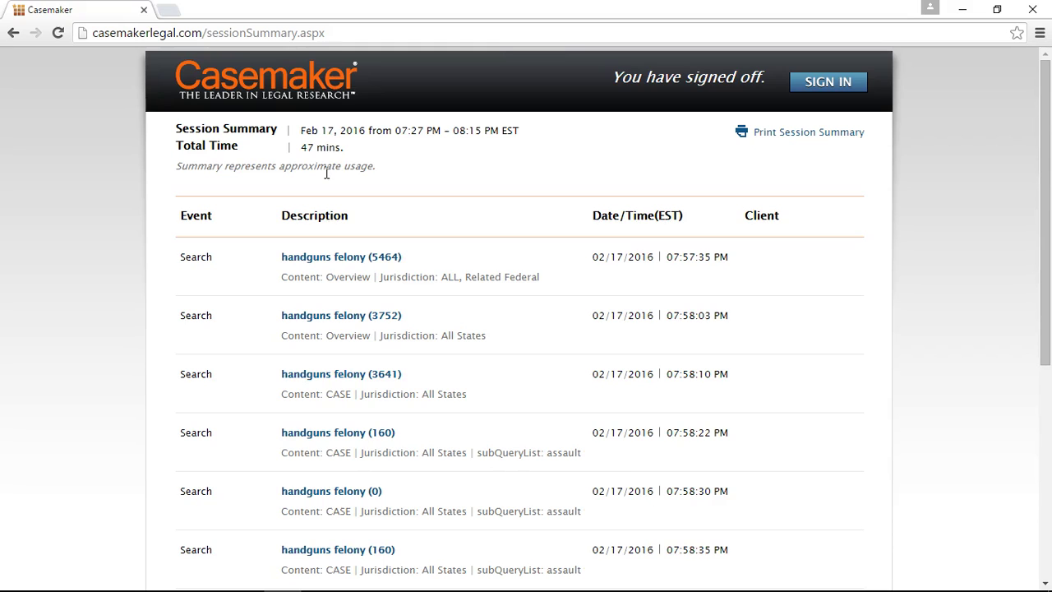
left_click_drag(343, 147, 184, 129)
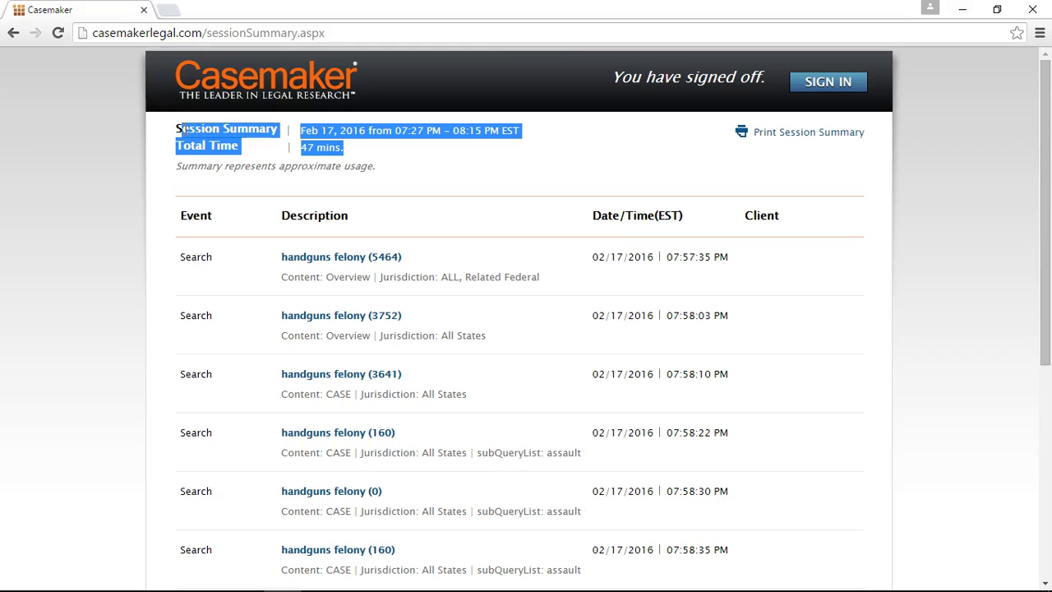
left_click(208, 131)
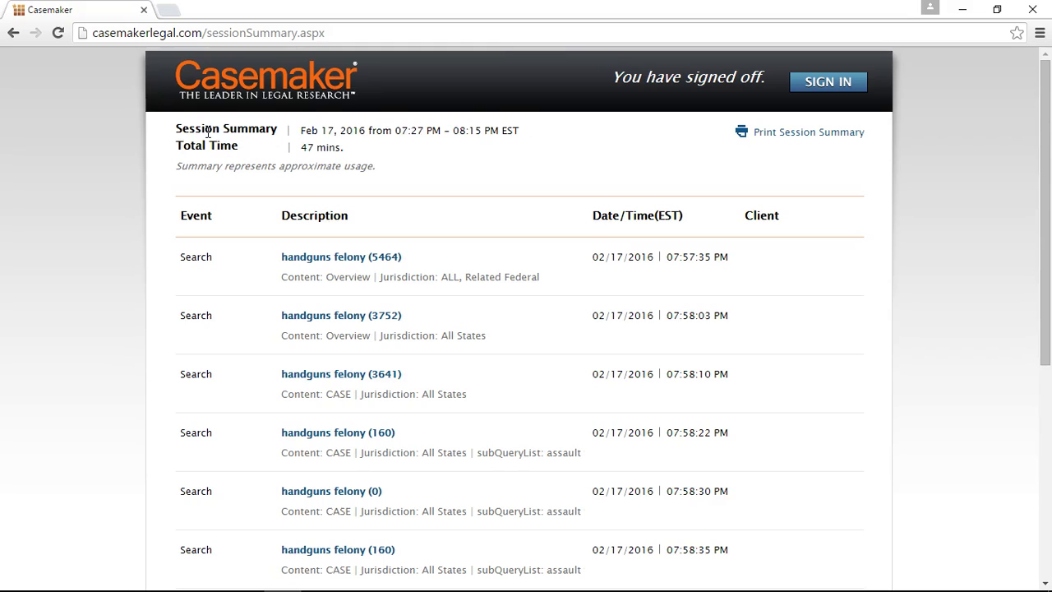